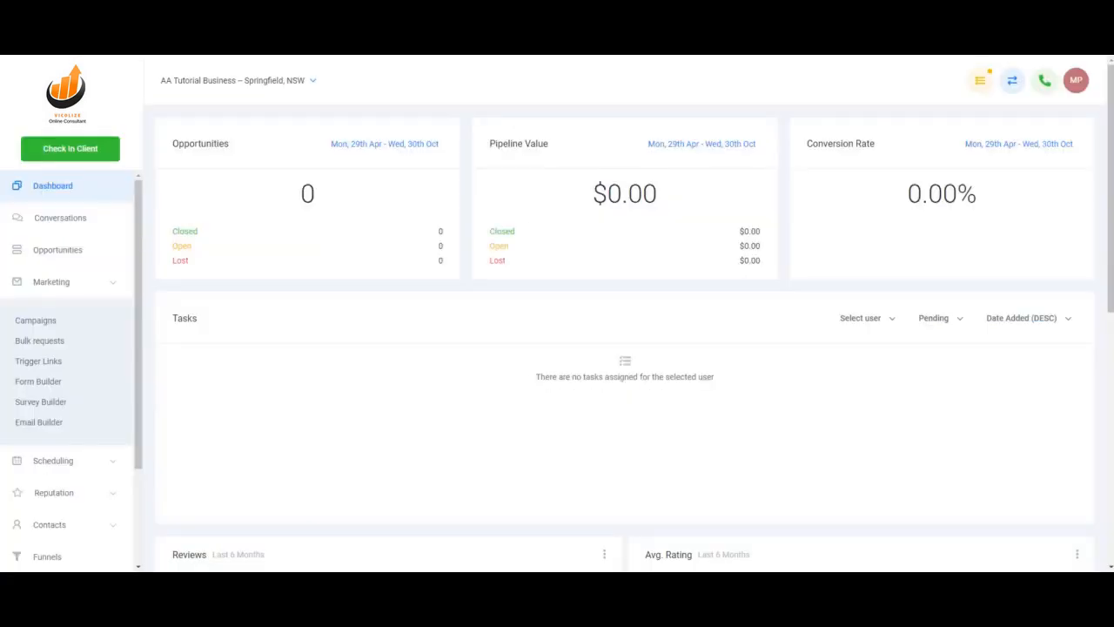
Step: Start connecting the location's Facebook account from the integration settings and continue with the Facebook profile already signed in
scroll(64, 453, "down", 3)
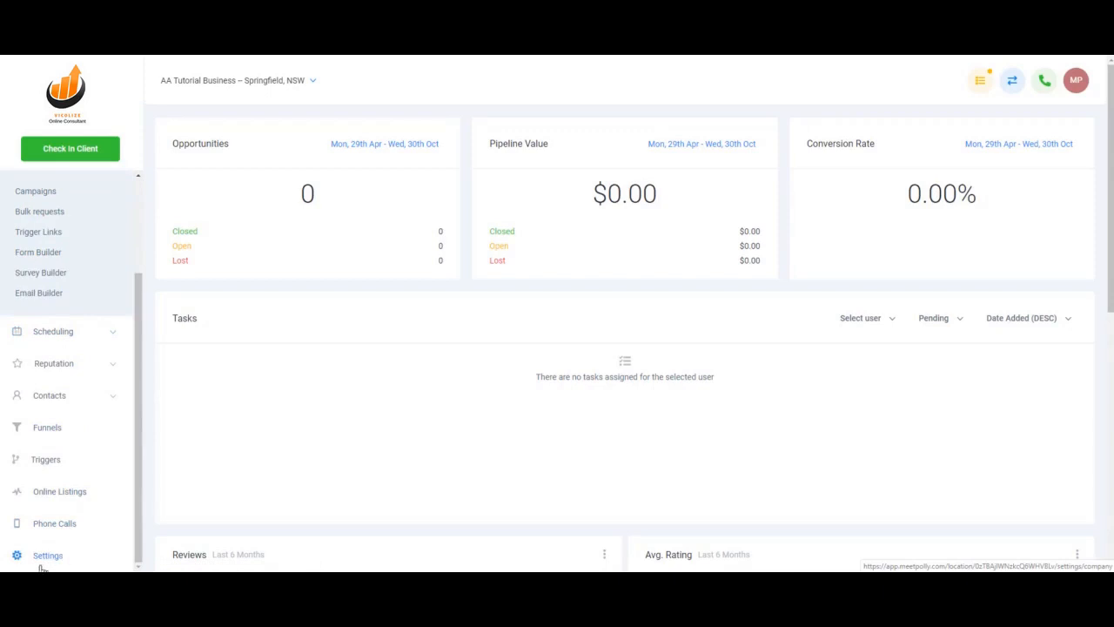
left_click(48, 556)
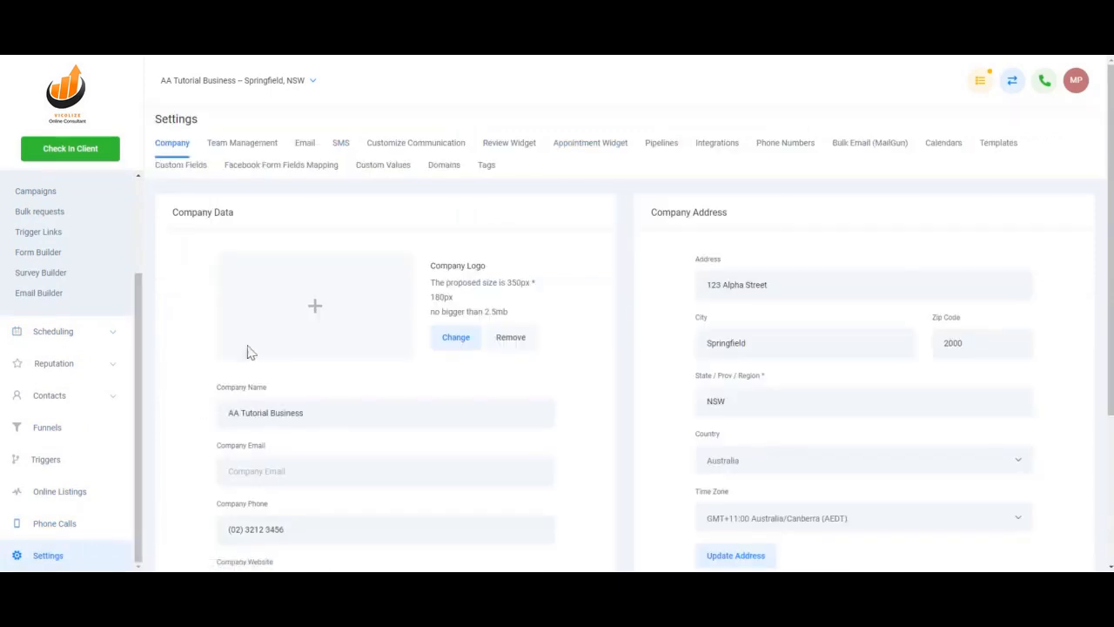
left_click(719, 147)
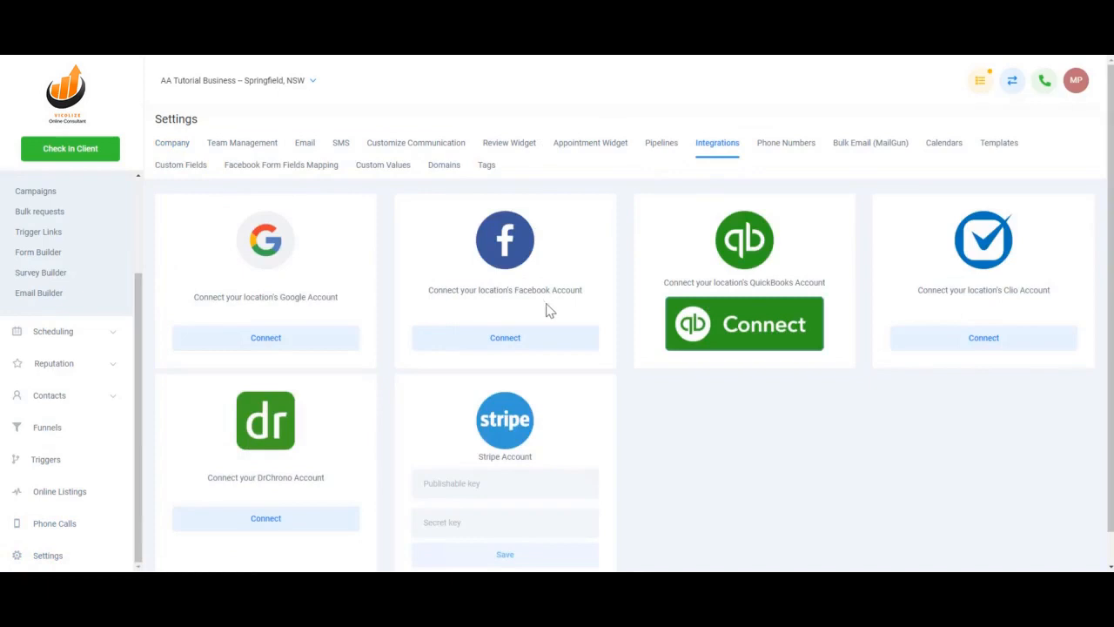
left_click(524, 347)
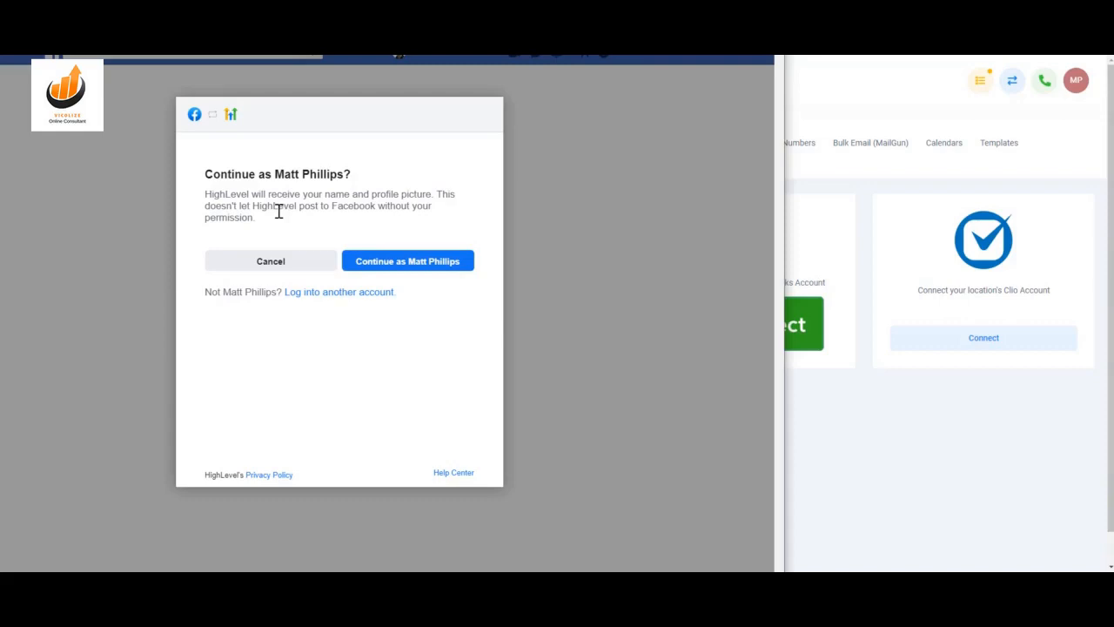
left_click(407, 261)
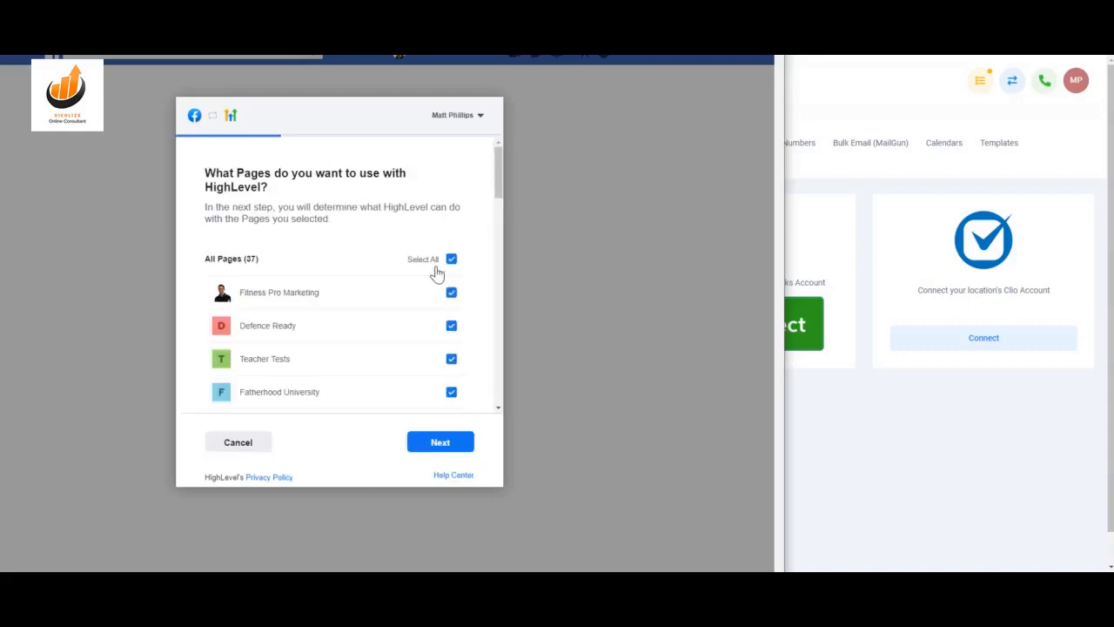
Step: Restrict HighLevel's access to only the Facebook page bearing the account owner's name, and approve all requested permissions to finish linking
scroll(362, 283, "down", 2)
scroll(363, 281, "down", 2)
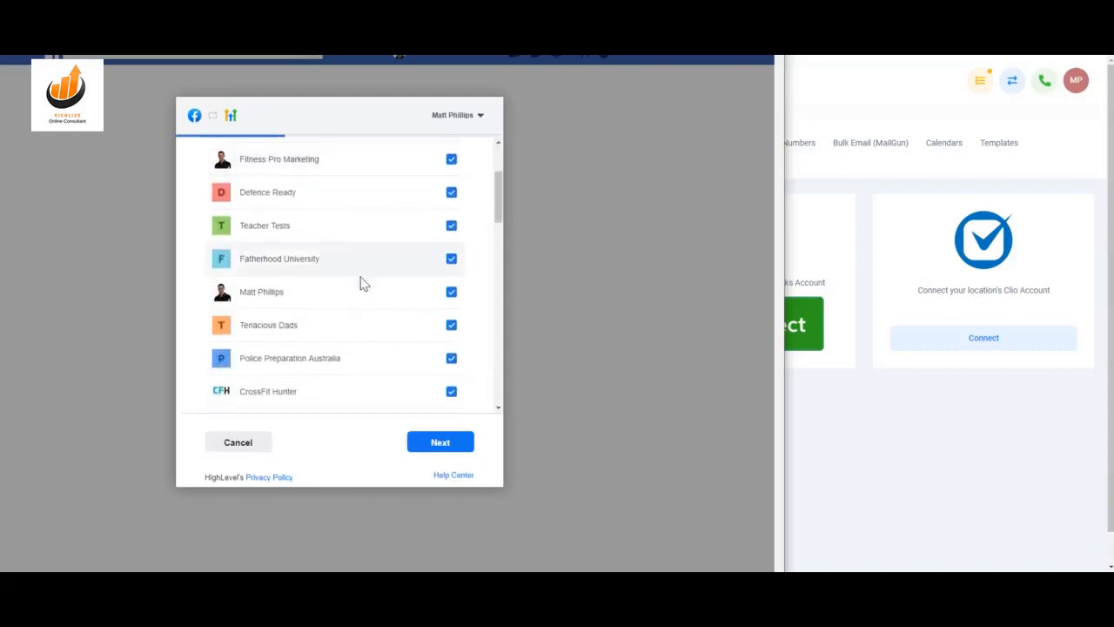
scroll(426, 241, "up", 4)
left_click(451, 259)
scroll(416, 266, "down", 3)
left_click(451, 232)
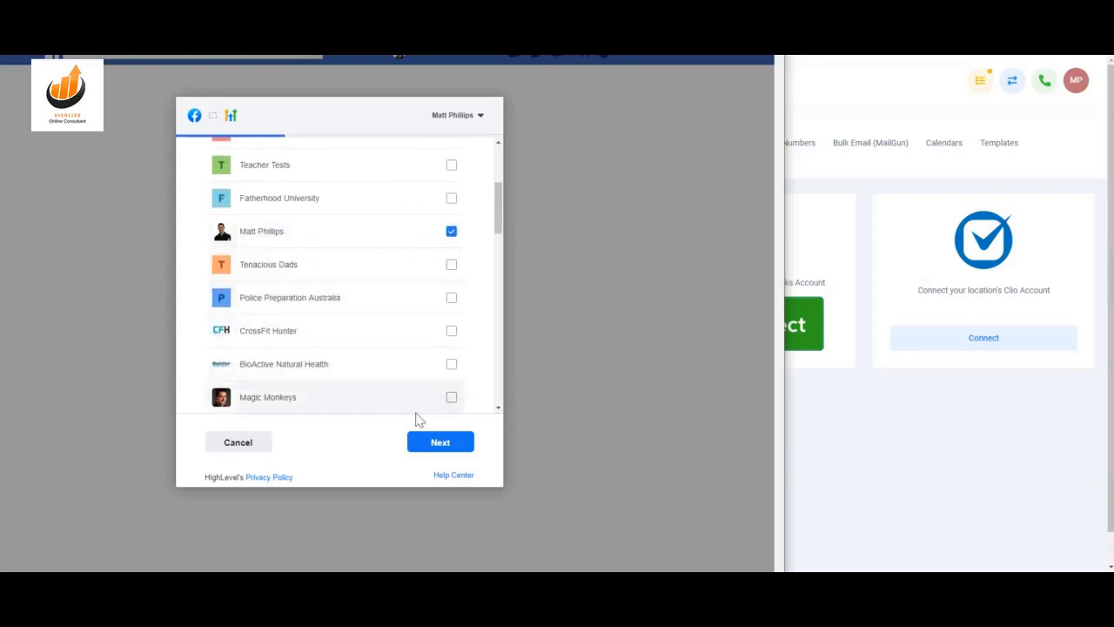
left_click(436, 446)
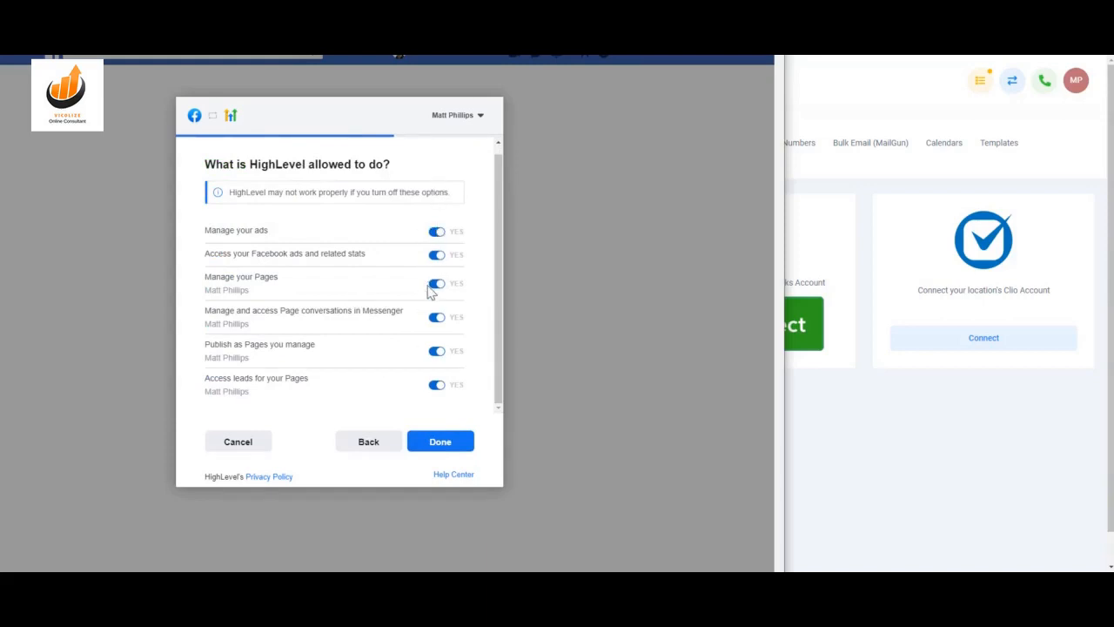
left_click(441, 444)
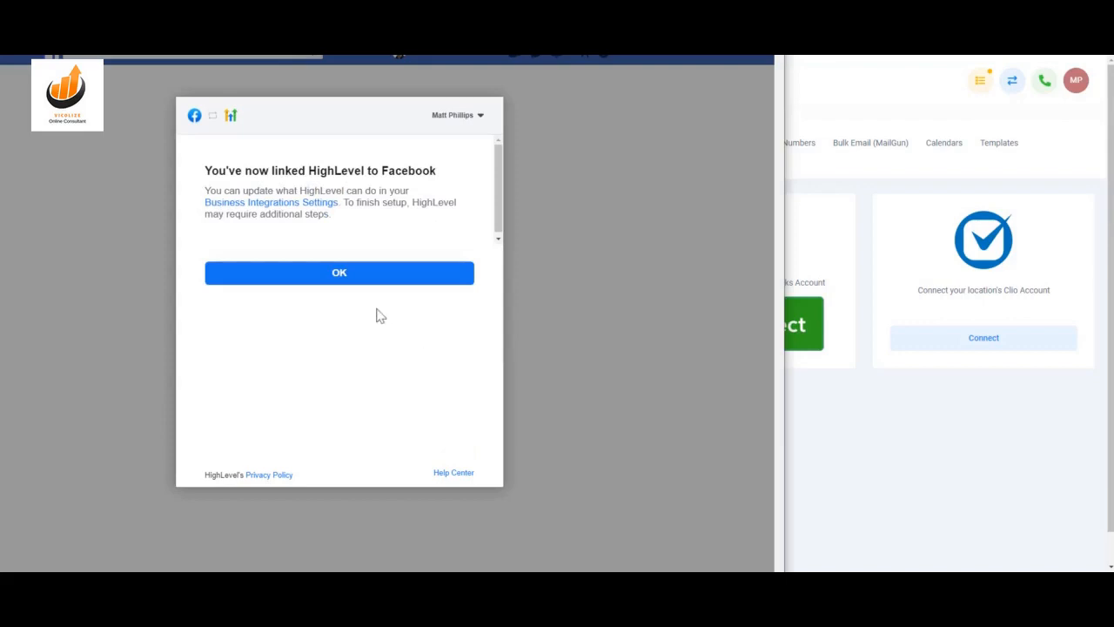
left_click(341, 273)
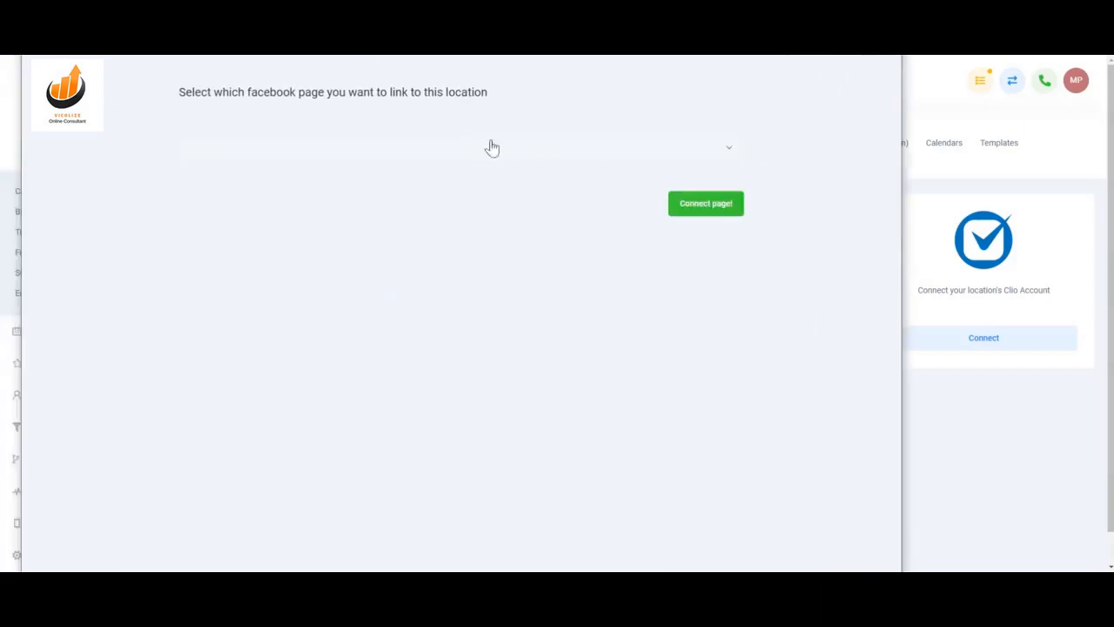
Step: Choose the account owner's Facebook page for this location and connect it
left_click(515, 155)
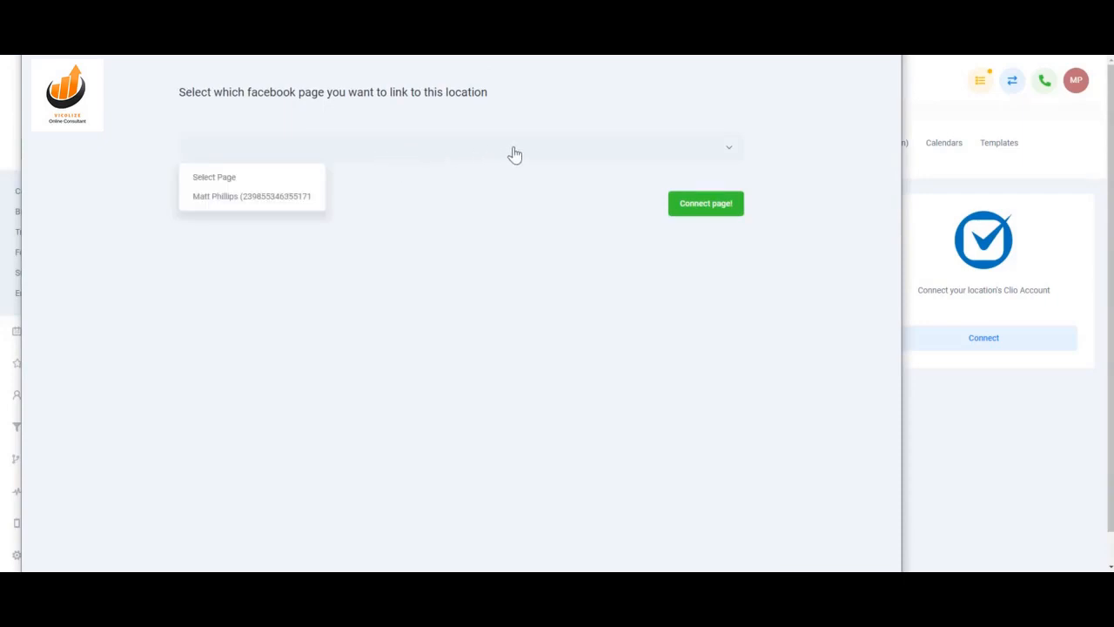
left_click(285, 207)
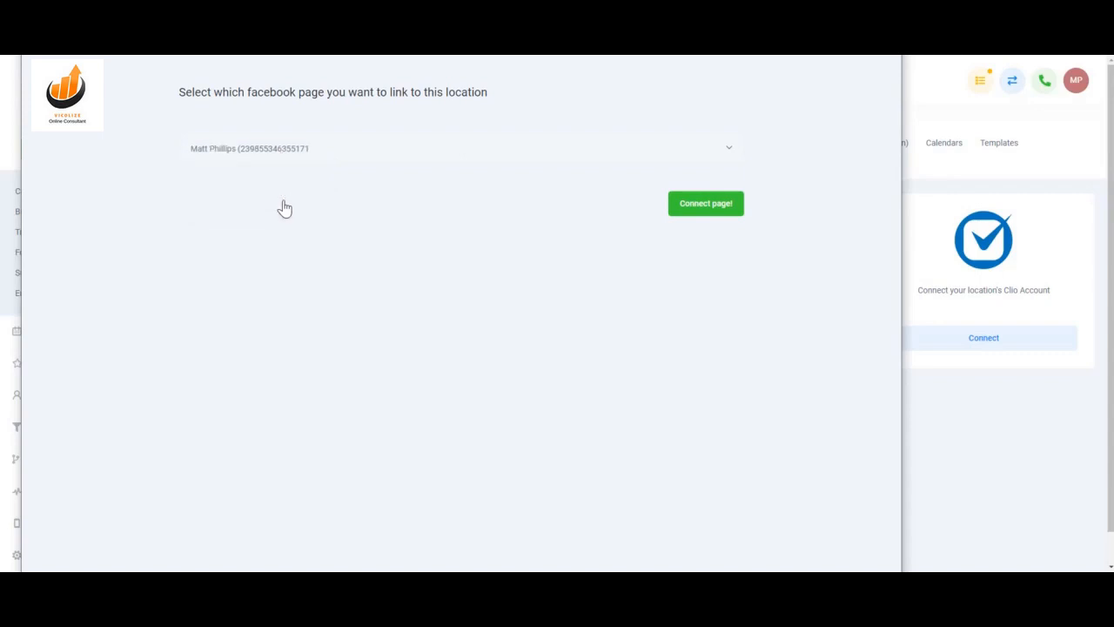
left_click(716, 212)
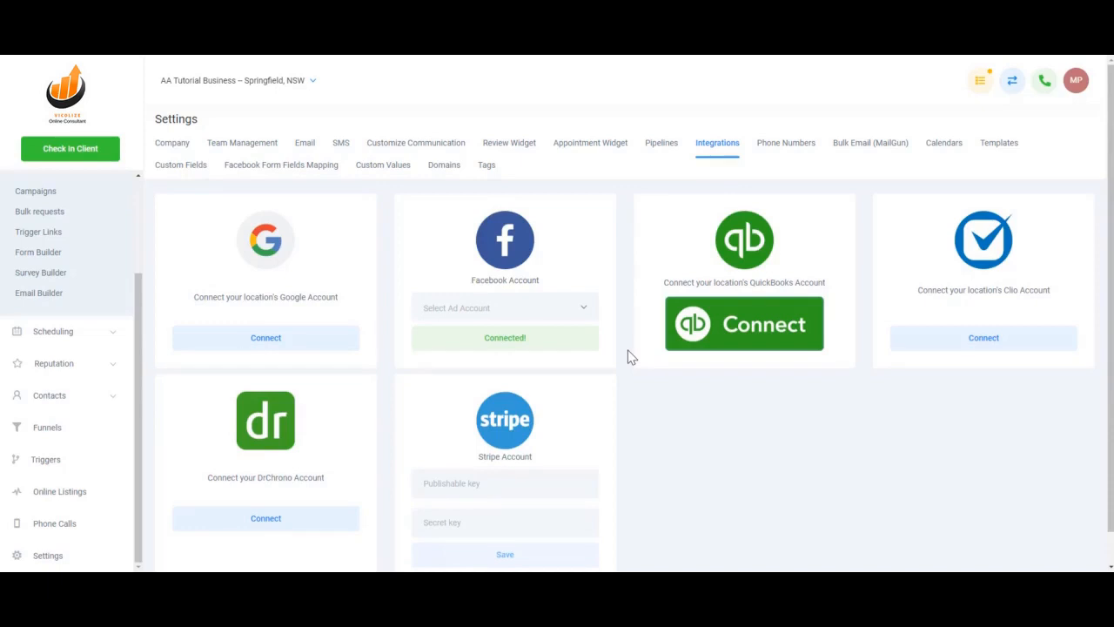
Step: Set the Facebook integration's ad account to Fitness Pro Marketing and reload the integration settings to check the selection
left_click(583, 311)
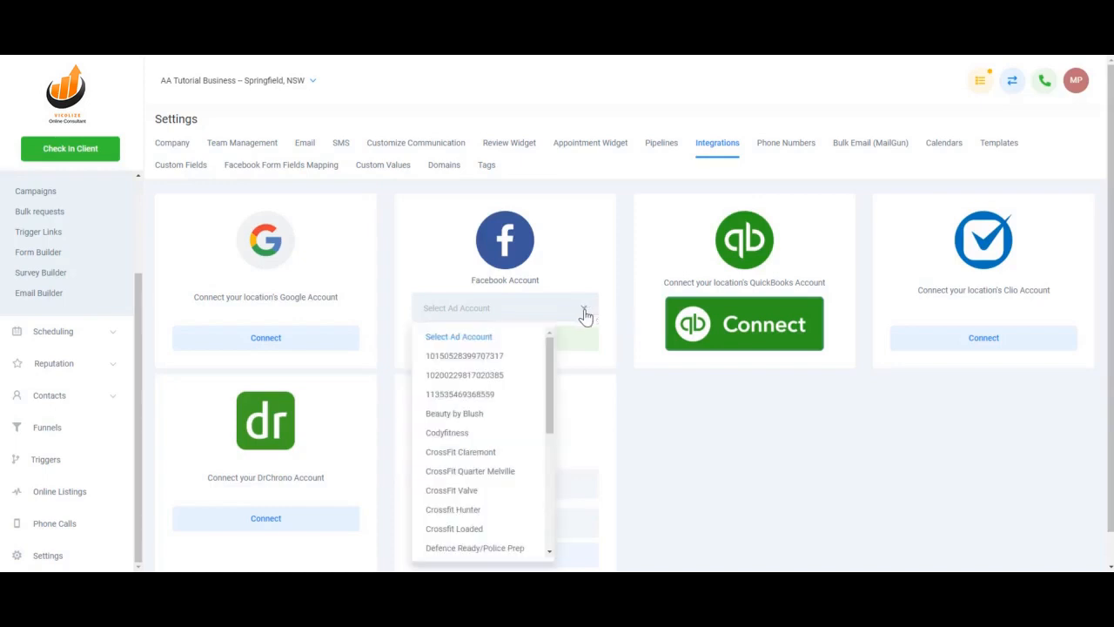
scroll(530, 391, "down", 2)
scroll(530, 396, "down", 3)
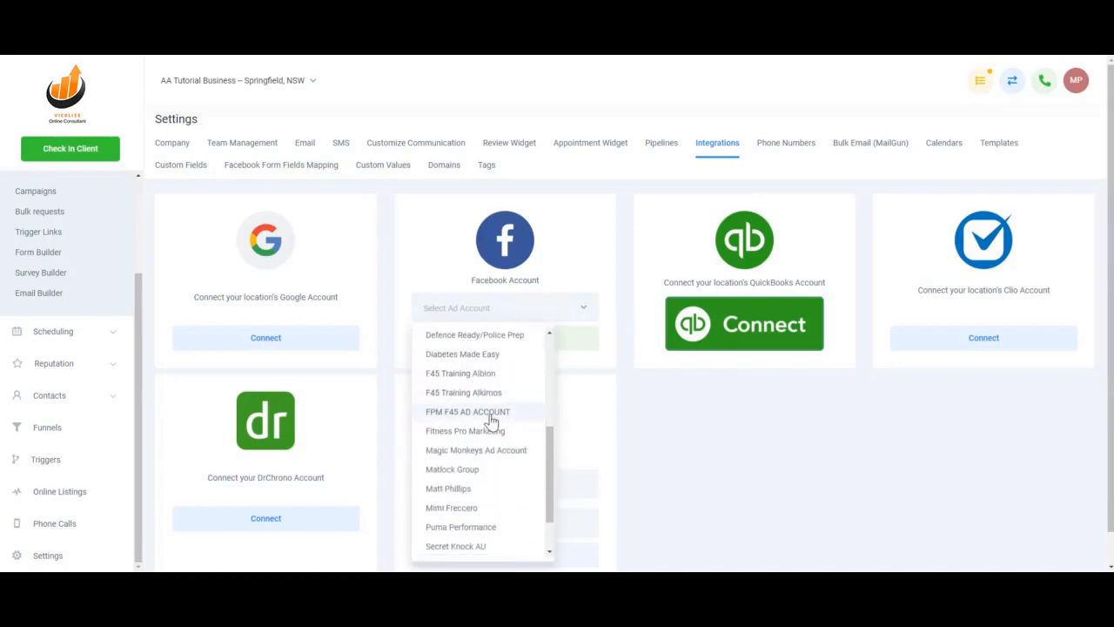
left_click(484, 434)
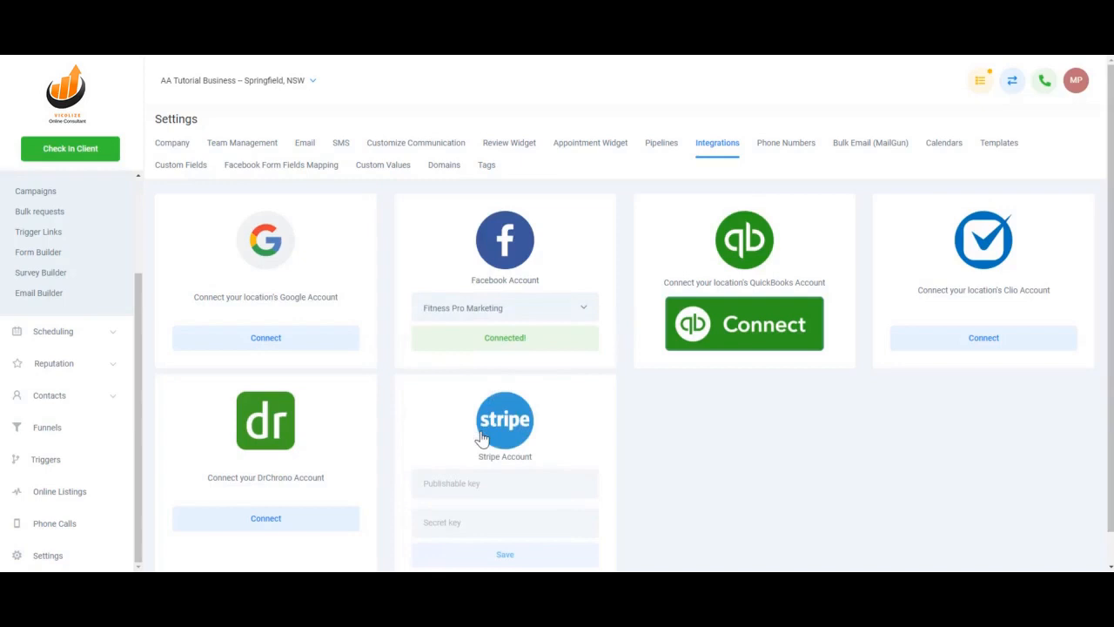
left_click(563, 348)
left_click(658, 91)
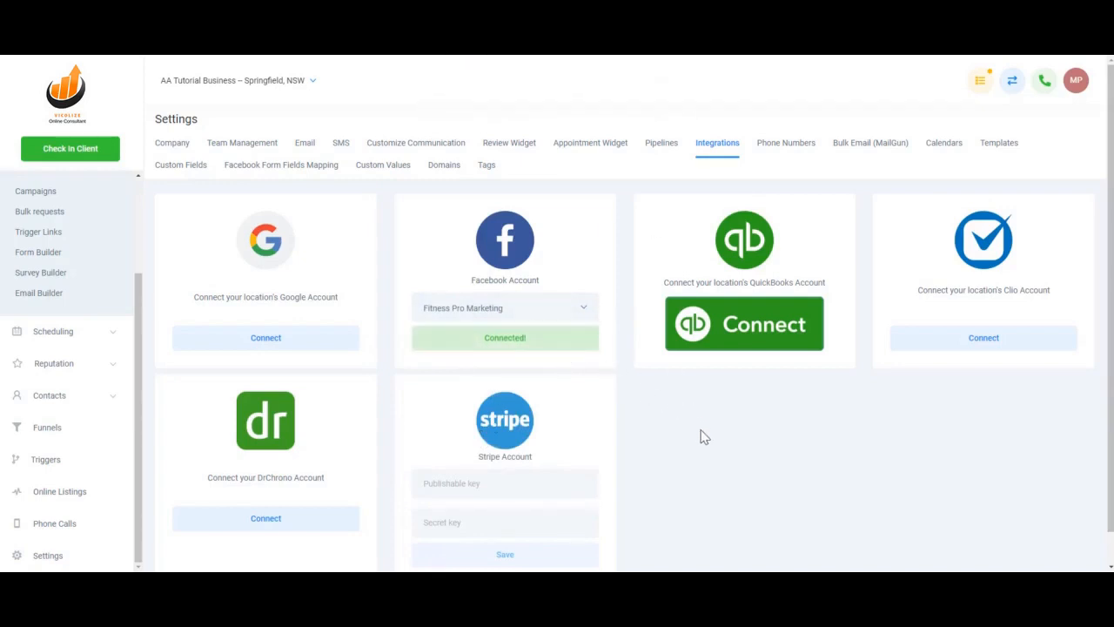
left_click(781, 146)
left_click(722, 149)
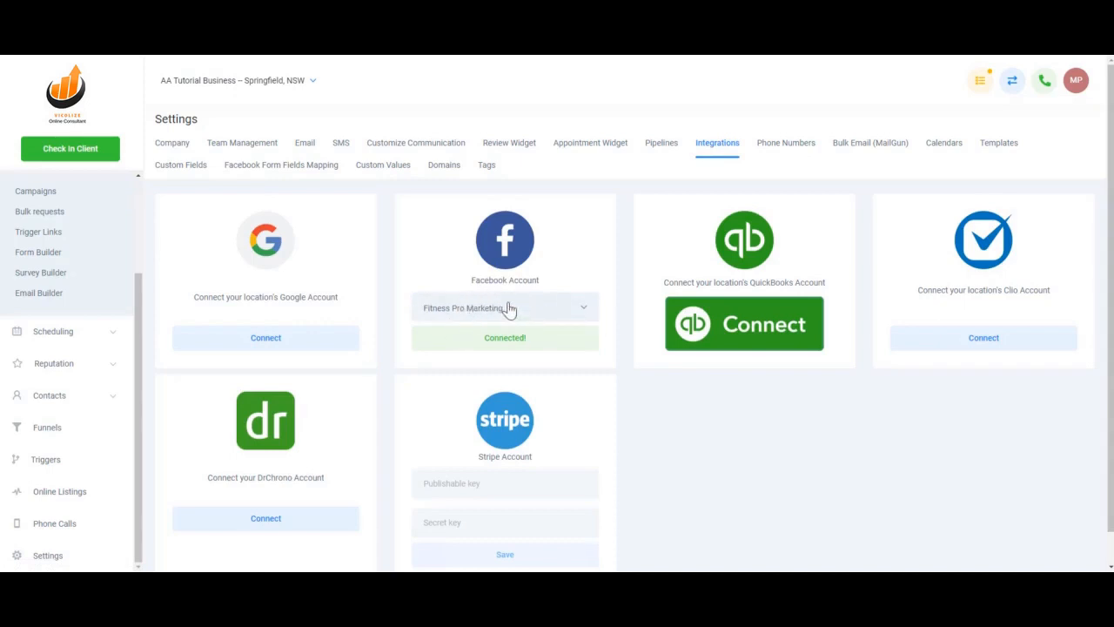
Step: Map the Tutorial Lead Form's Facebook fields, matching Email to Email and Full name to Full name, and save the mapping
left_click(296, 171)
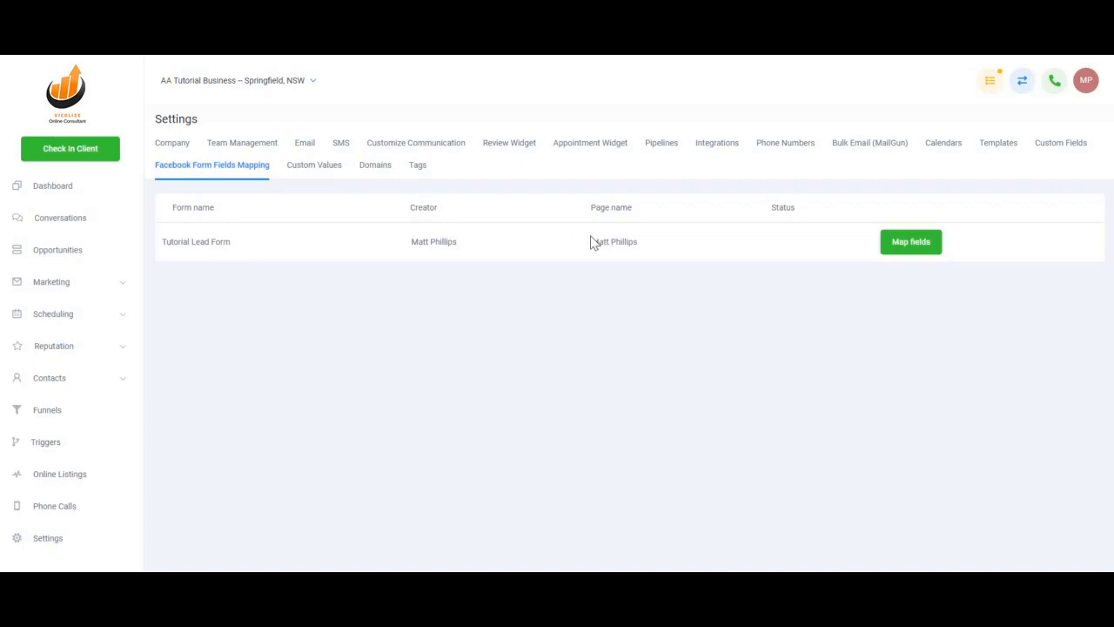
left_click(903, 249)
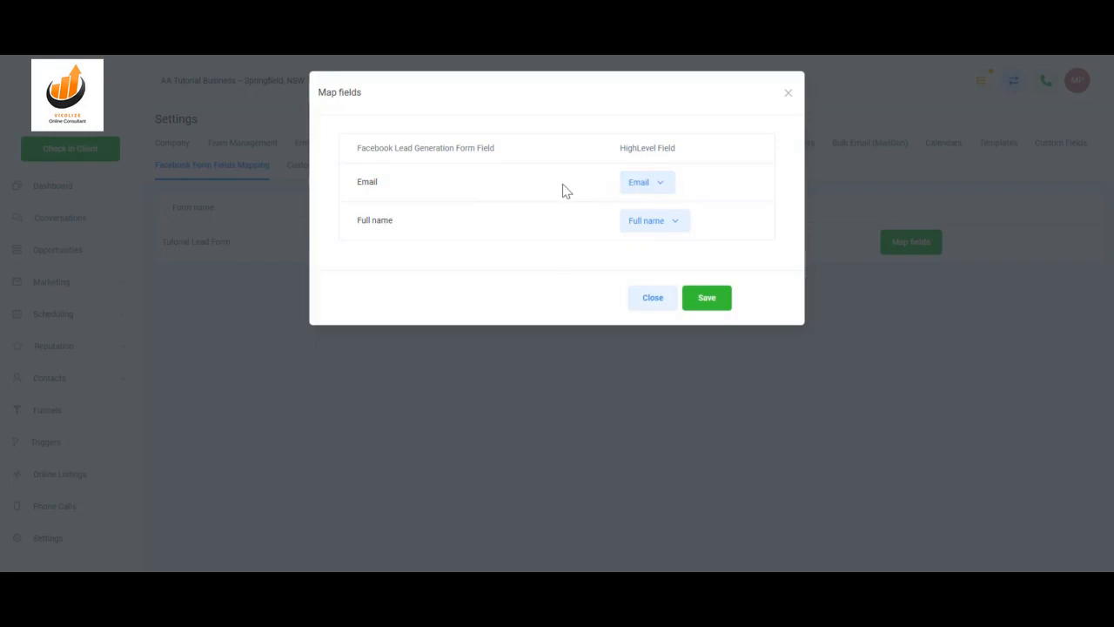
left_click(652, 188)
left_click(435, 189)
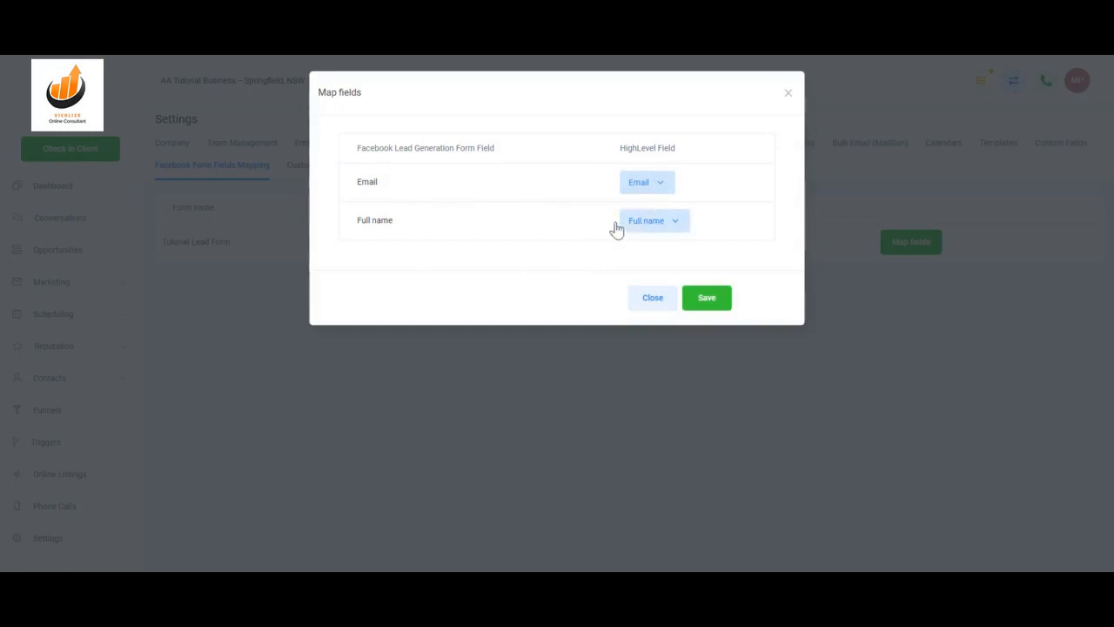
left_click(707, 300)
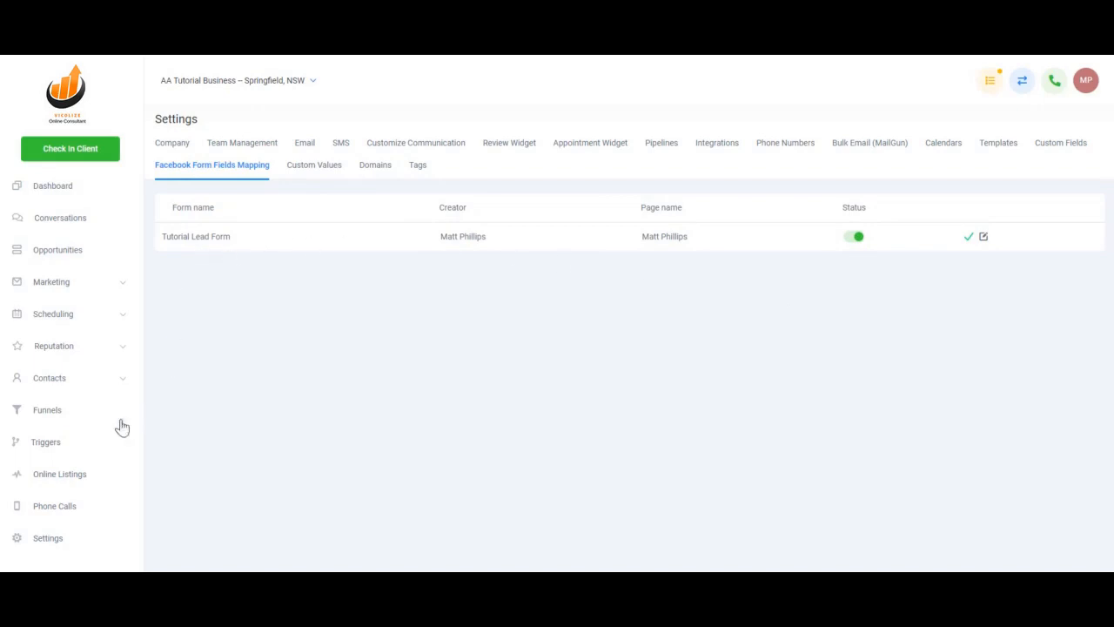
Step: Create a new basic trigger rule of type Facebook, name it "Tutorial Facebook Lead Form Trigger" and set its status to Active
left_click(64, 451)
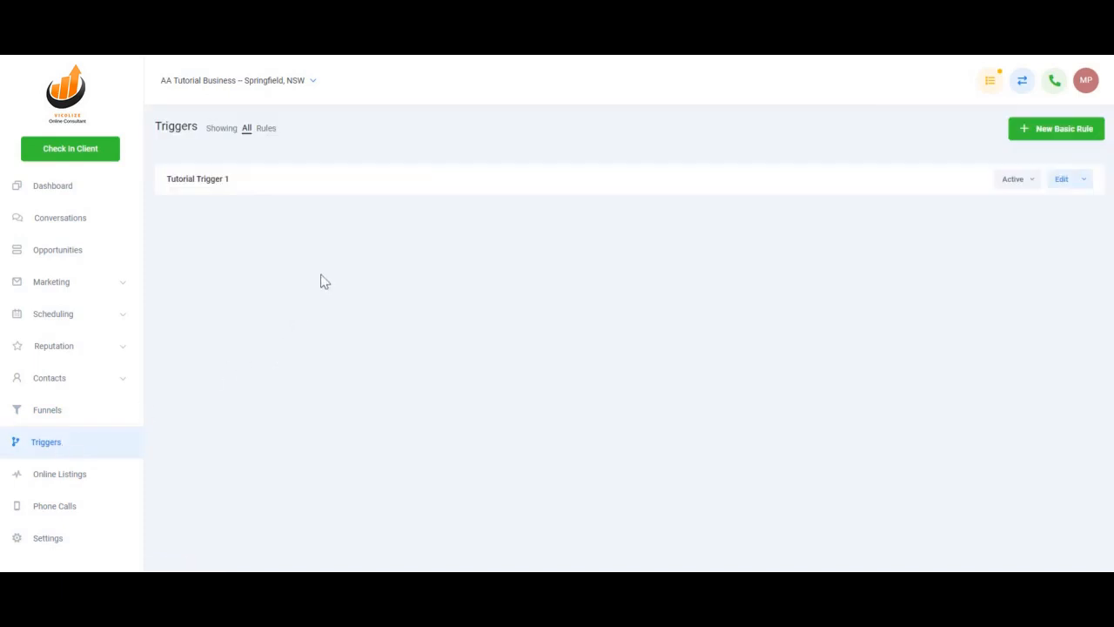
left_click(1068, 129)
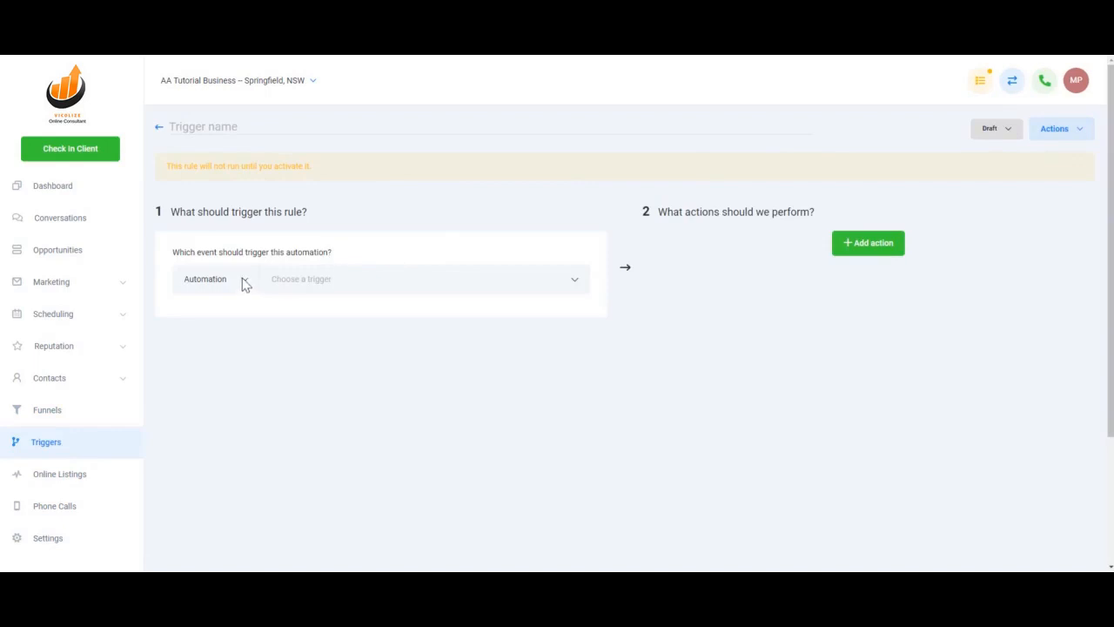
left_click(245, 282)
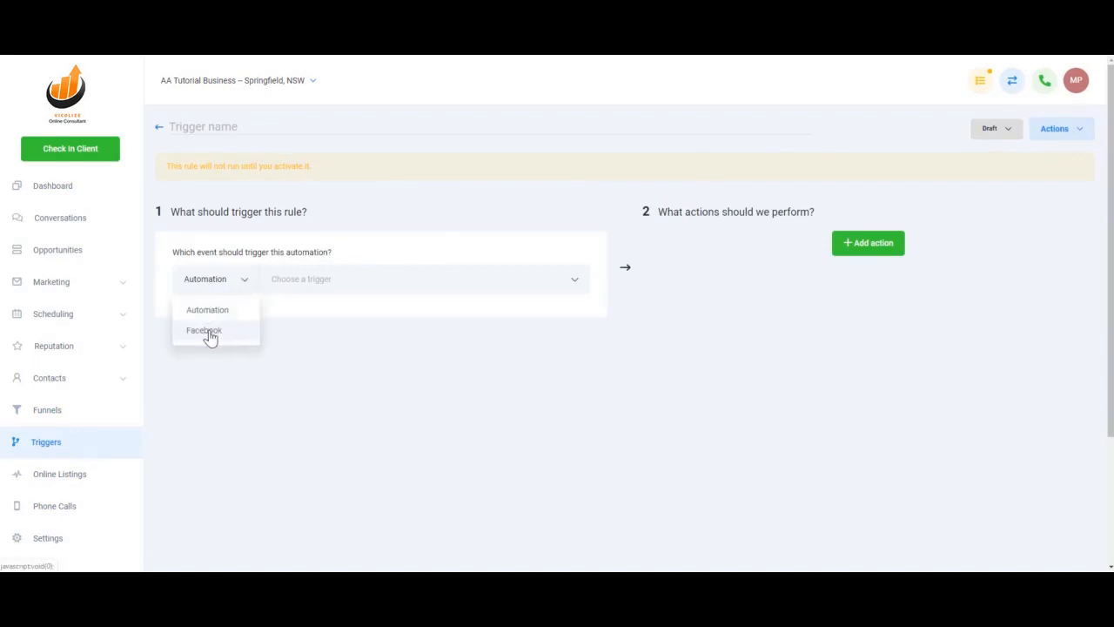
left_click(209, 331)
left_click(217, 124)
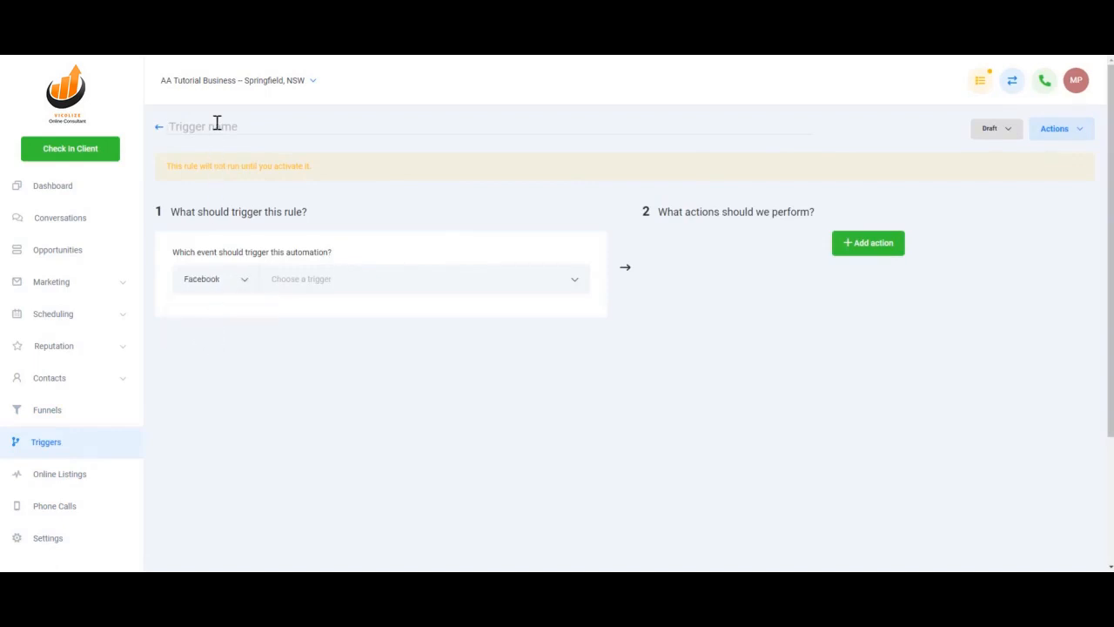
type("Tutorial Facebook Lead Form Trigger")
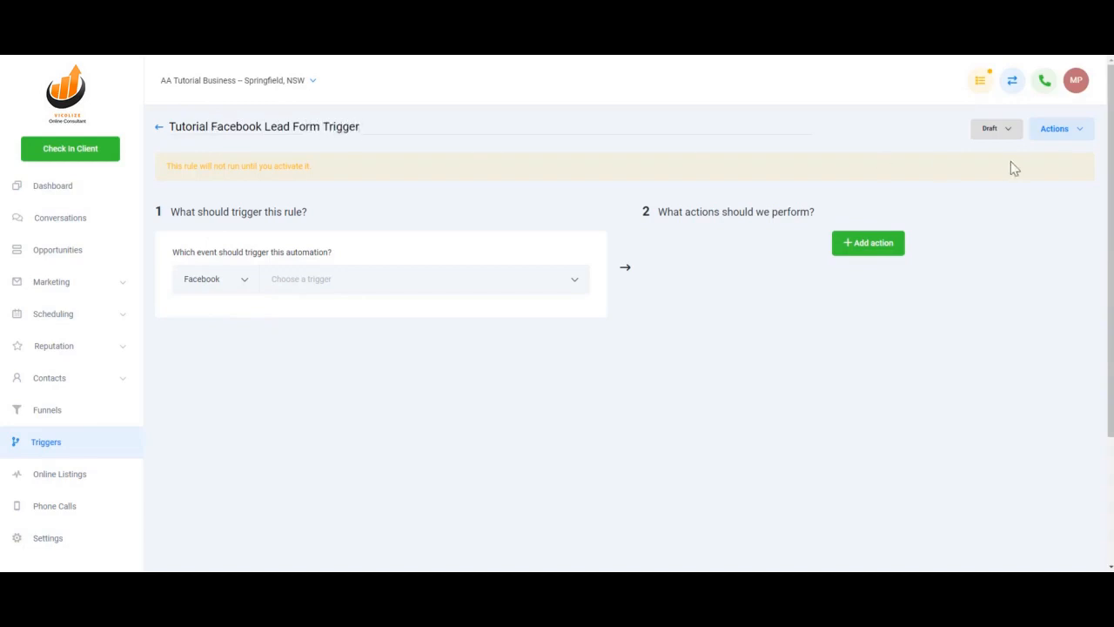
left_click(1015, 137)
left_click(996, 155)
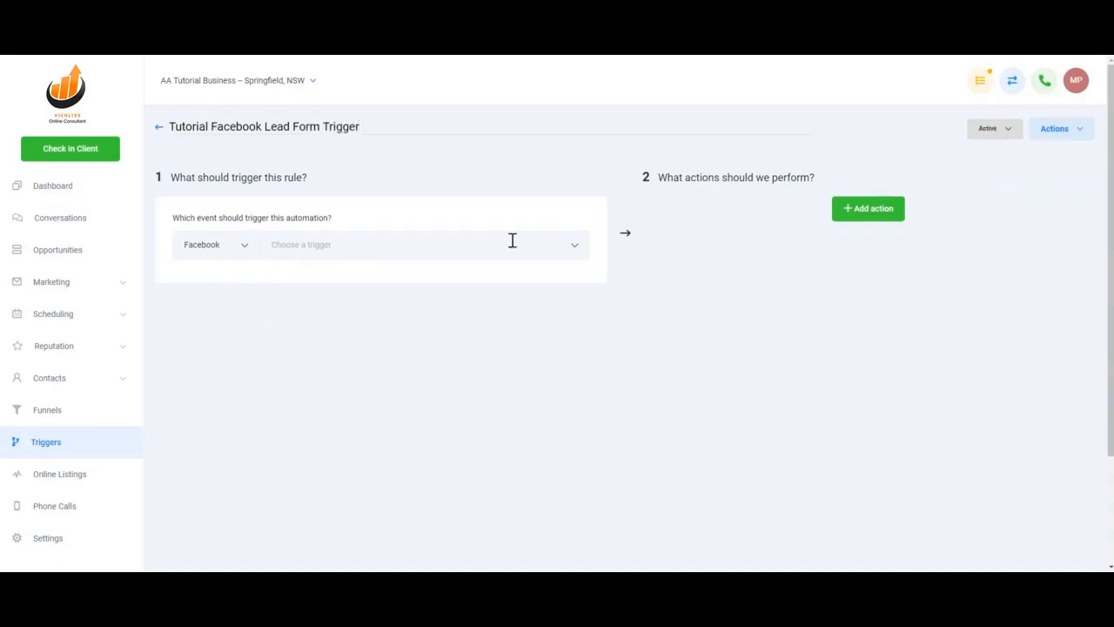
Step: Set the rule's trigger to Facebook Lead Form Submitted and filter it to submissions in the Tutorial Lead Form
left_click(392, 245)
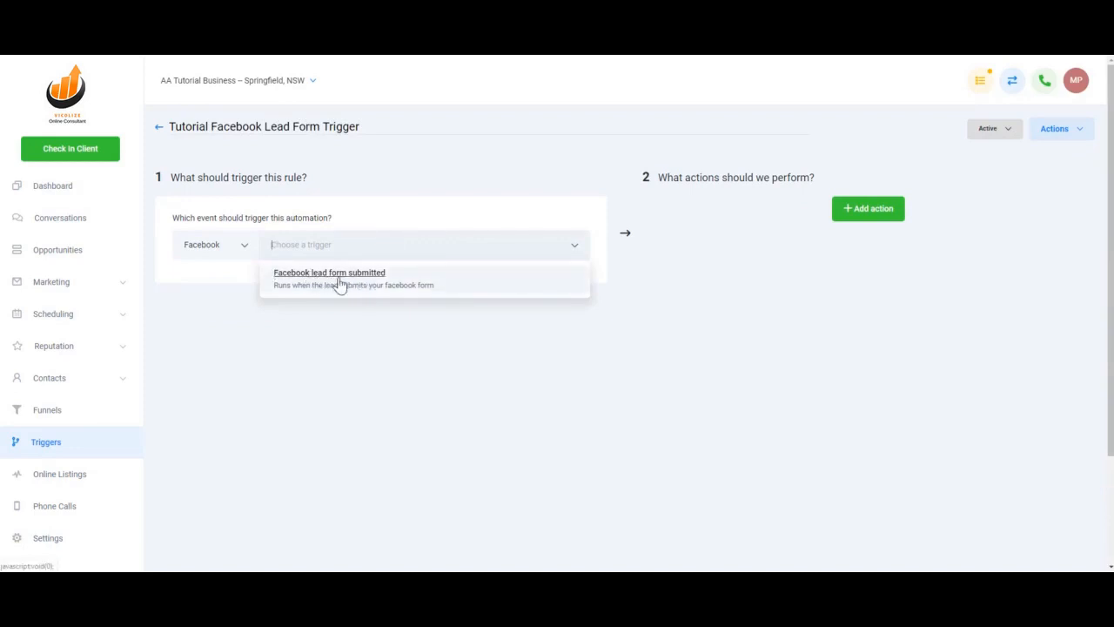
left_click(355, 283)
left_click(188, 278)
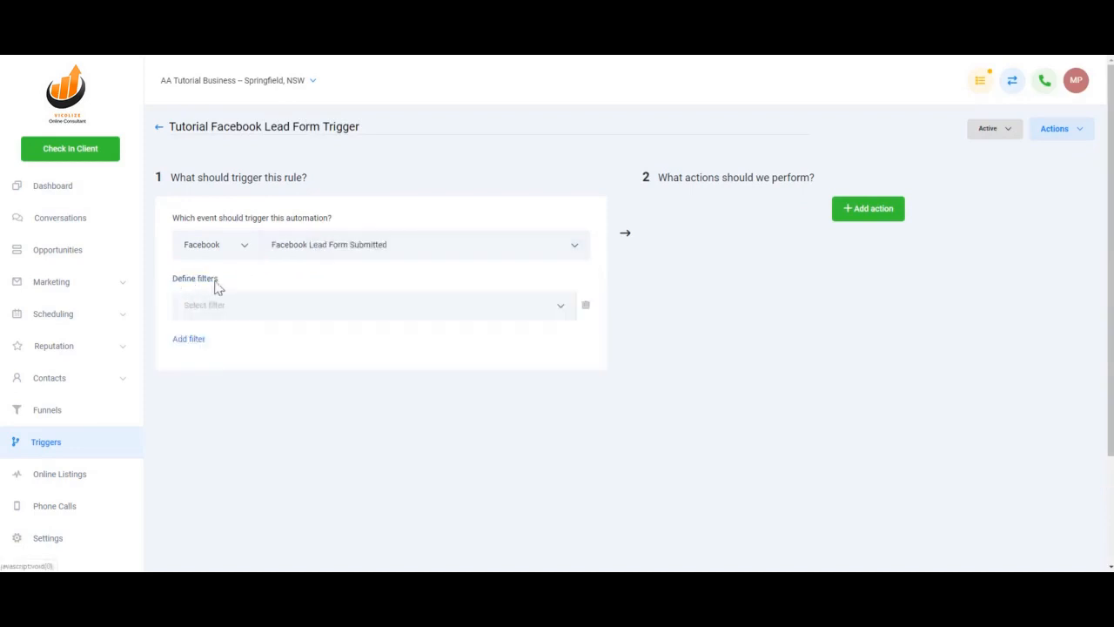
left_click(239, 304)
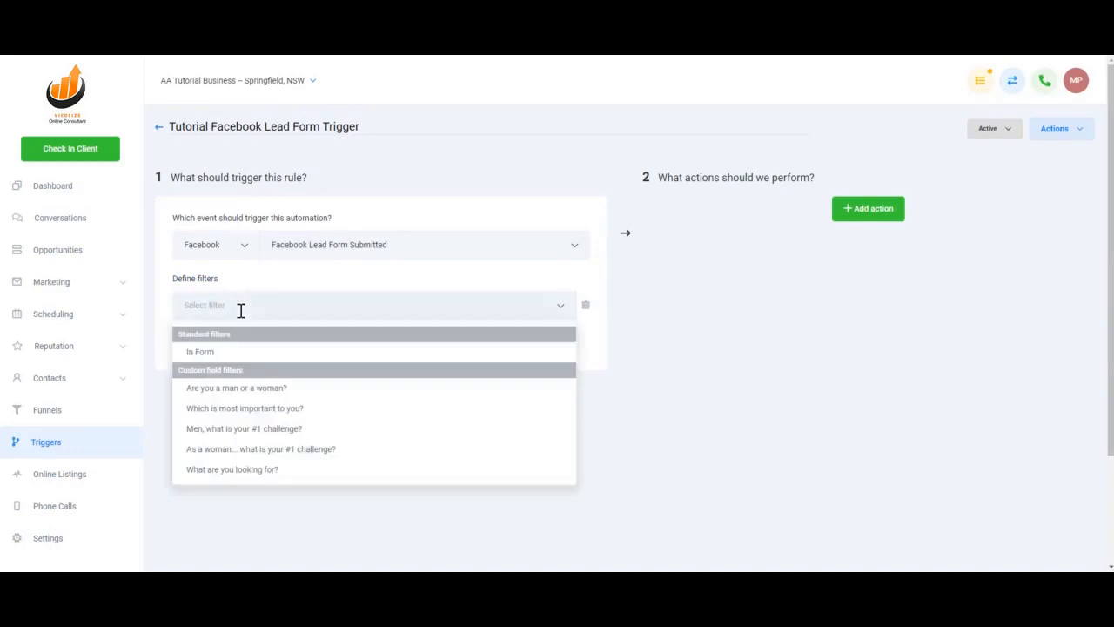
left_click(247, 354)
left_click(430, 305)
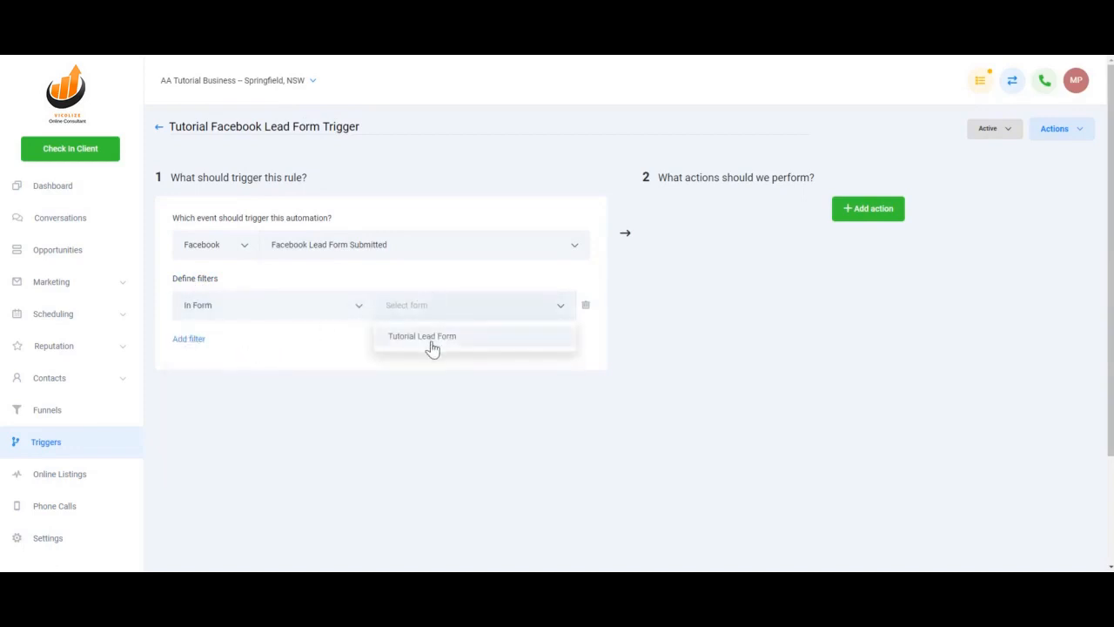
left_click(434, 345)
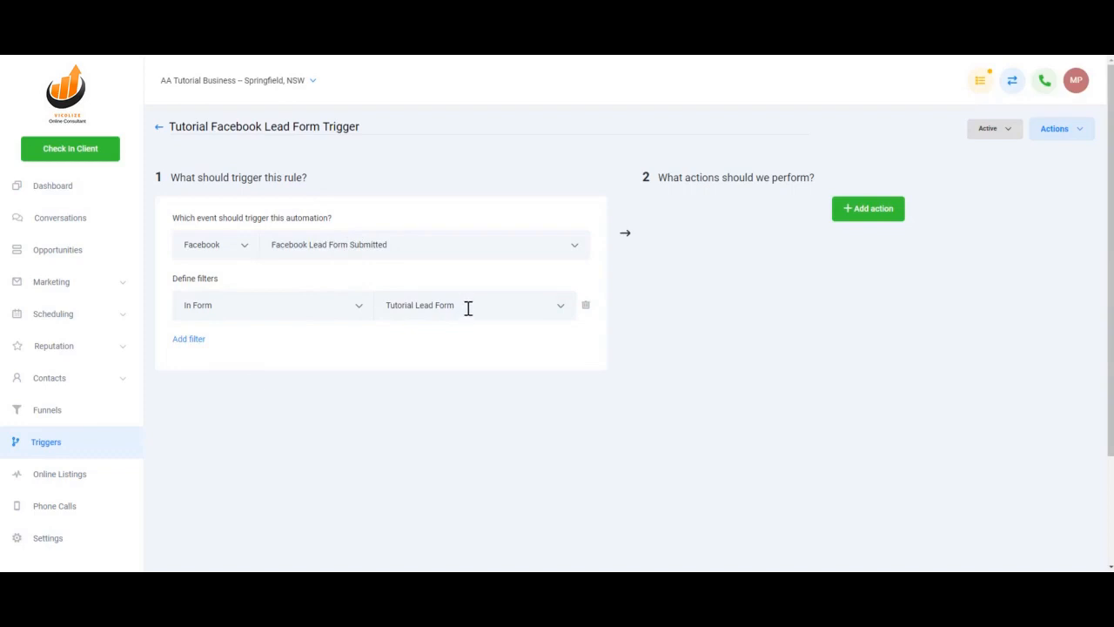
Step: Add an Add To Campaign action to the rule and choose Demonstration Campaign Sequence as the campaign
left_click(875, 217)
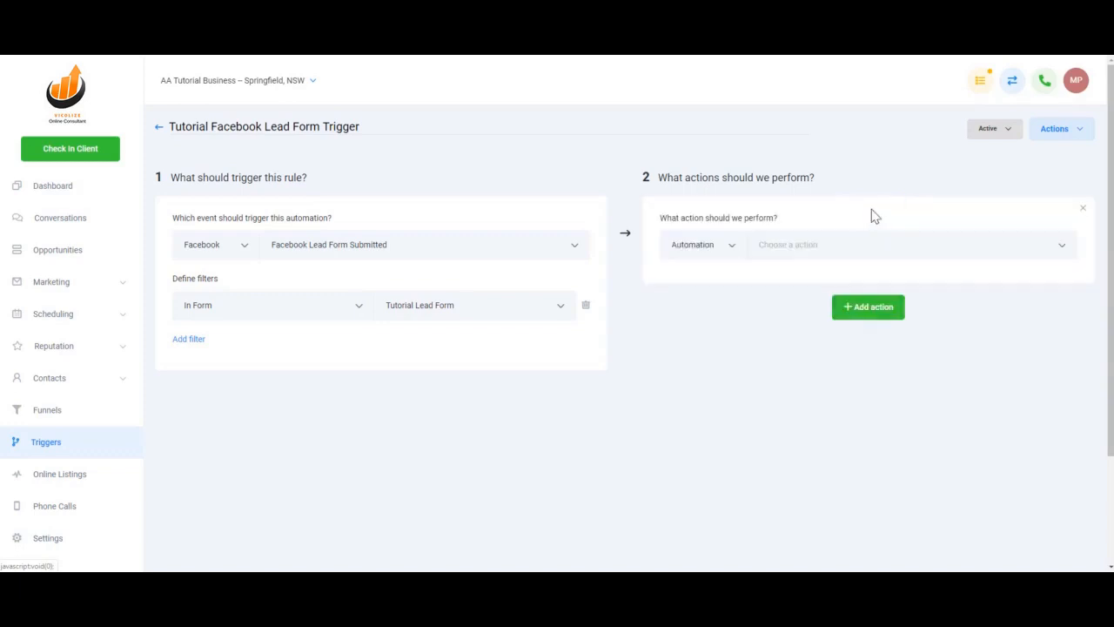
left_click(803, 245)
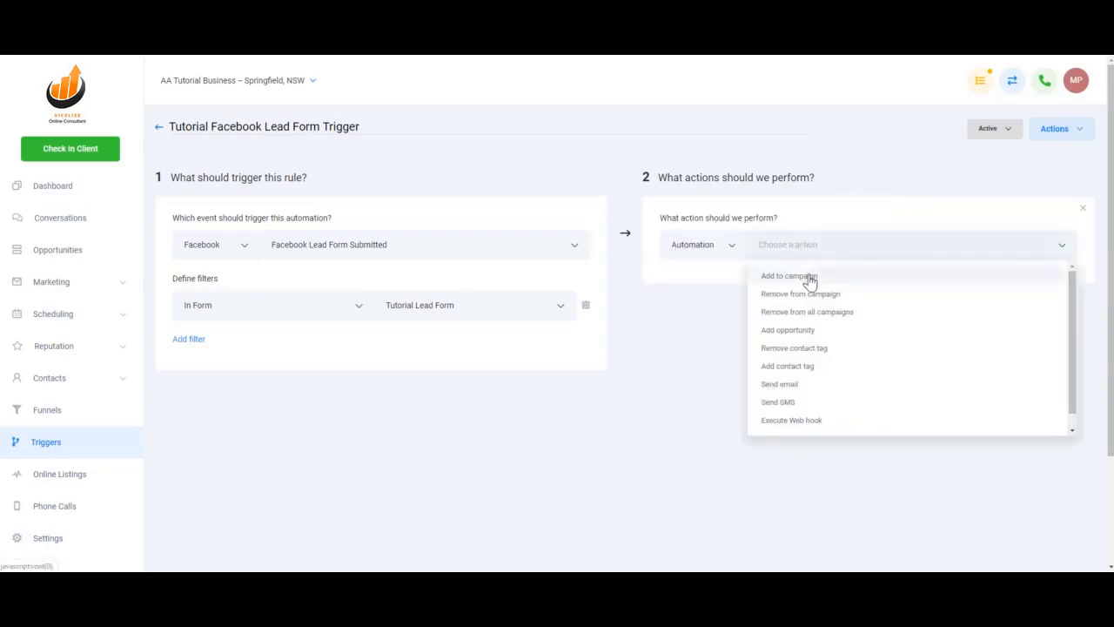
left_click(809, 278)
left_click(792, 283)
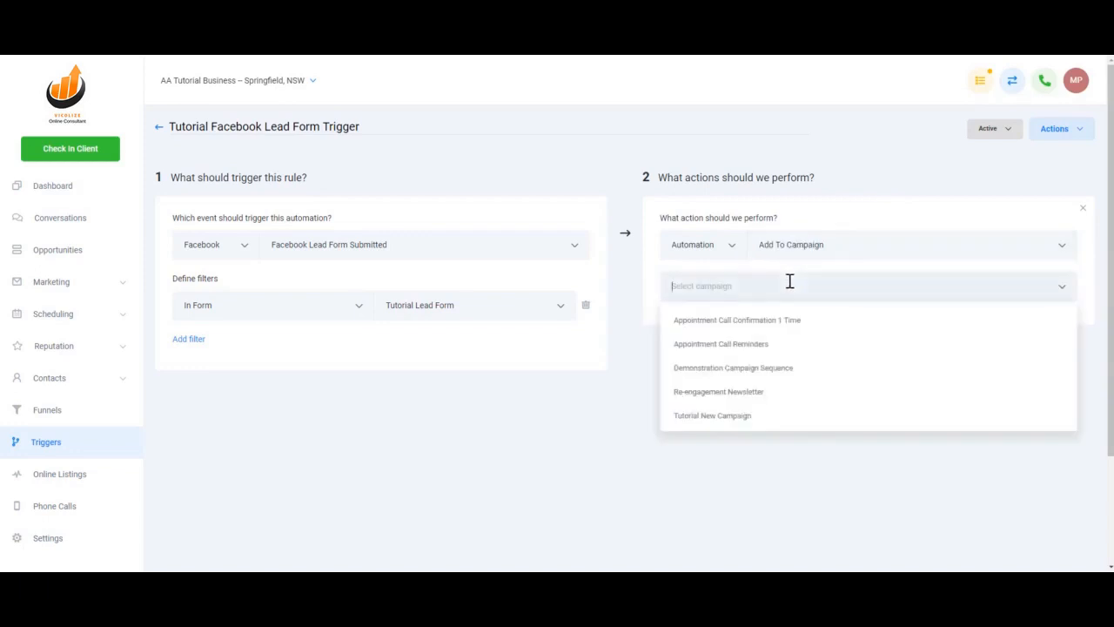
left_click(736, 370)
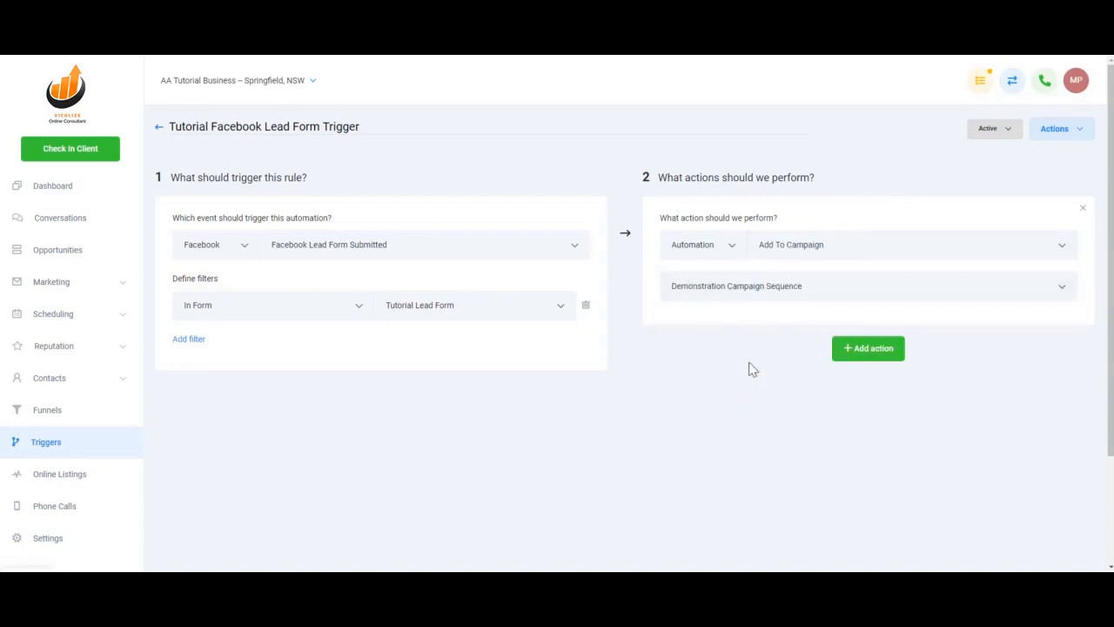
Step: Add a second action, Add Opportunity, and set its pipeline to Tutorial Pipeline and its stage to Lead
left_click(869, 348)
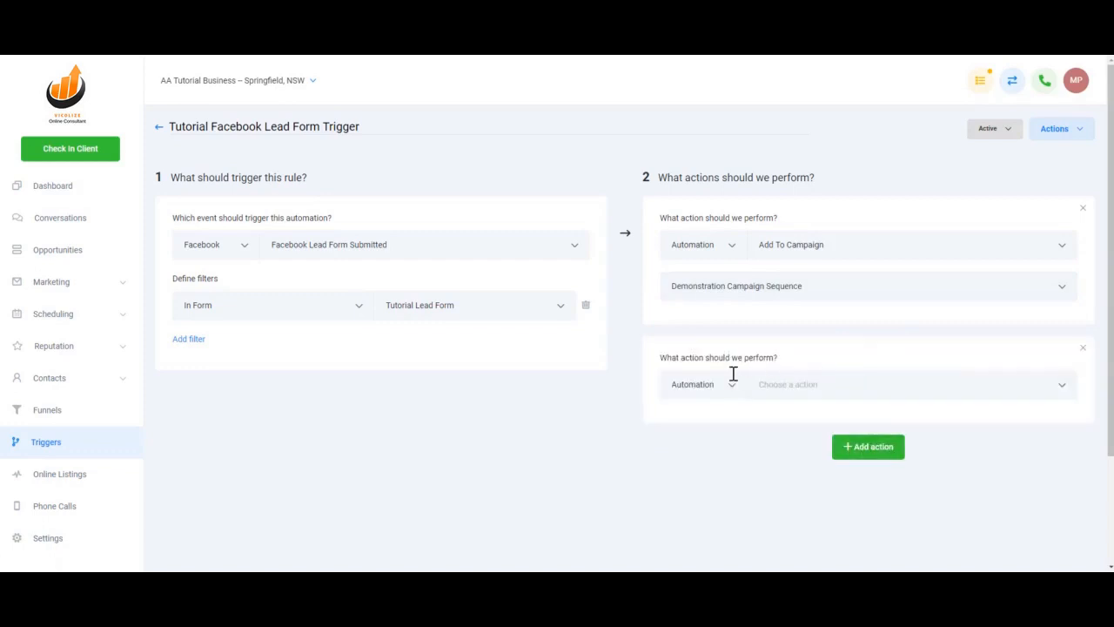
left_click(789, 385)
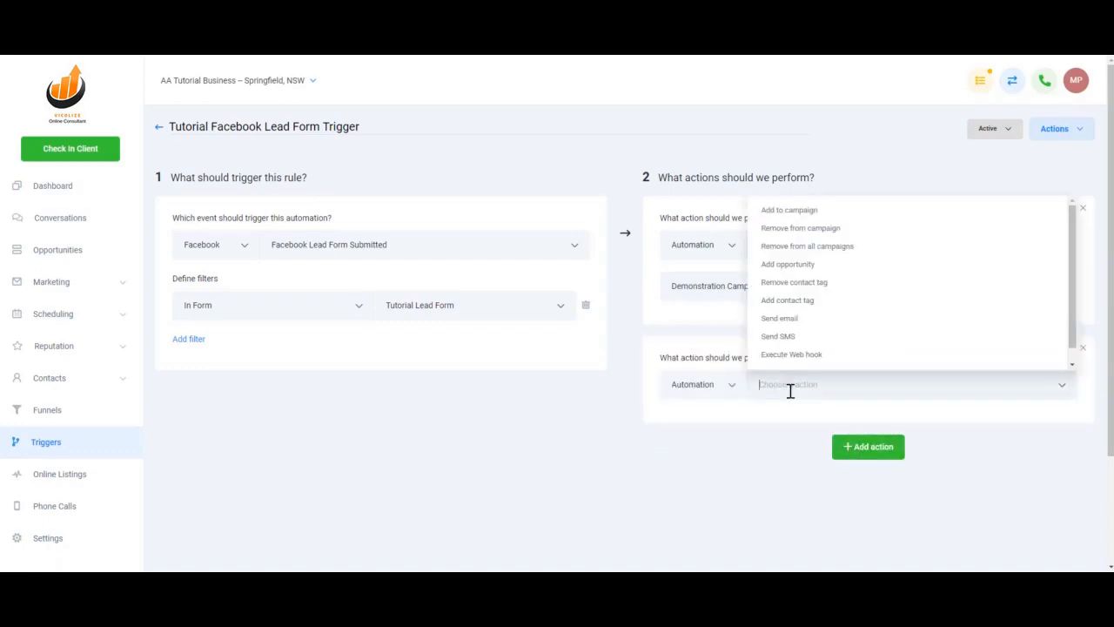
left_click(813, 265)
scroll(779, 418, "down", 2)
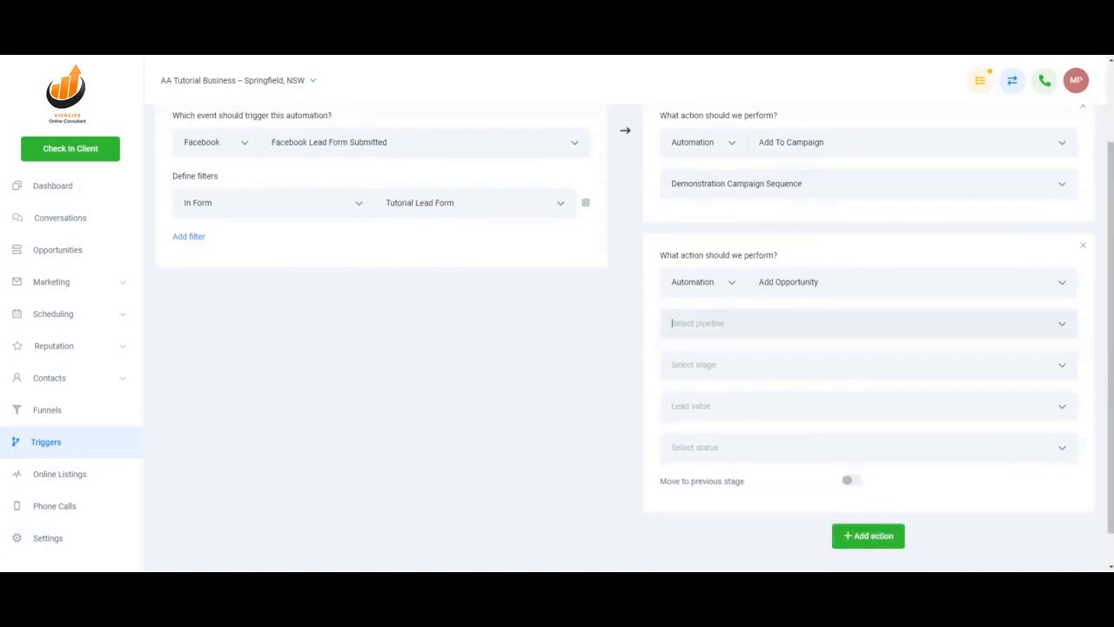
scroll(627, 348, "up", 2)
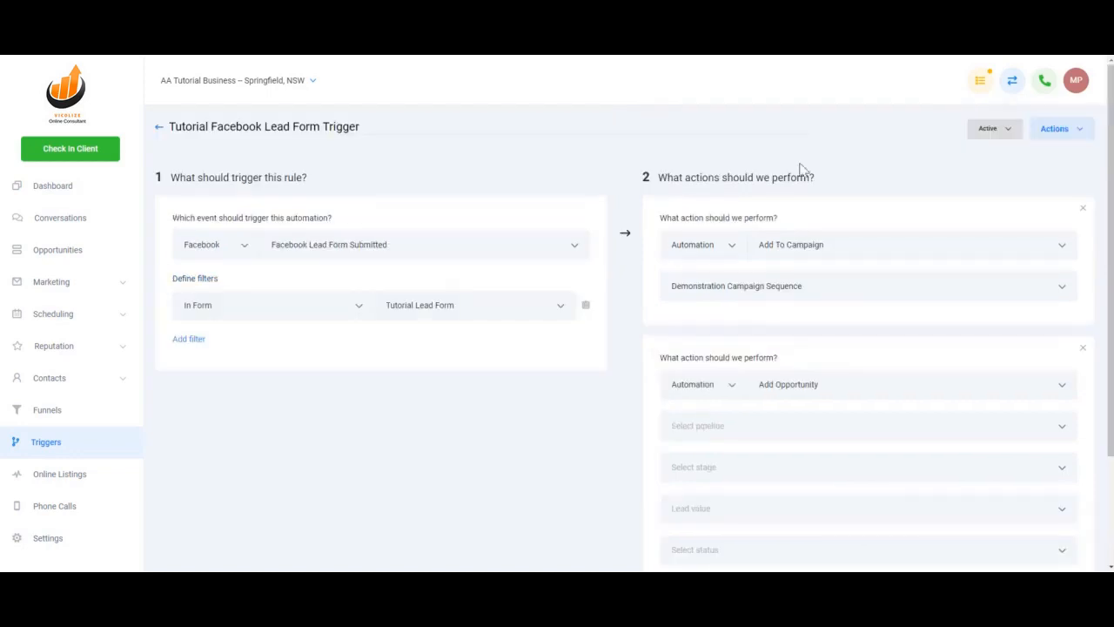
left_click(790, 426)
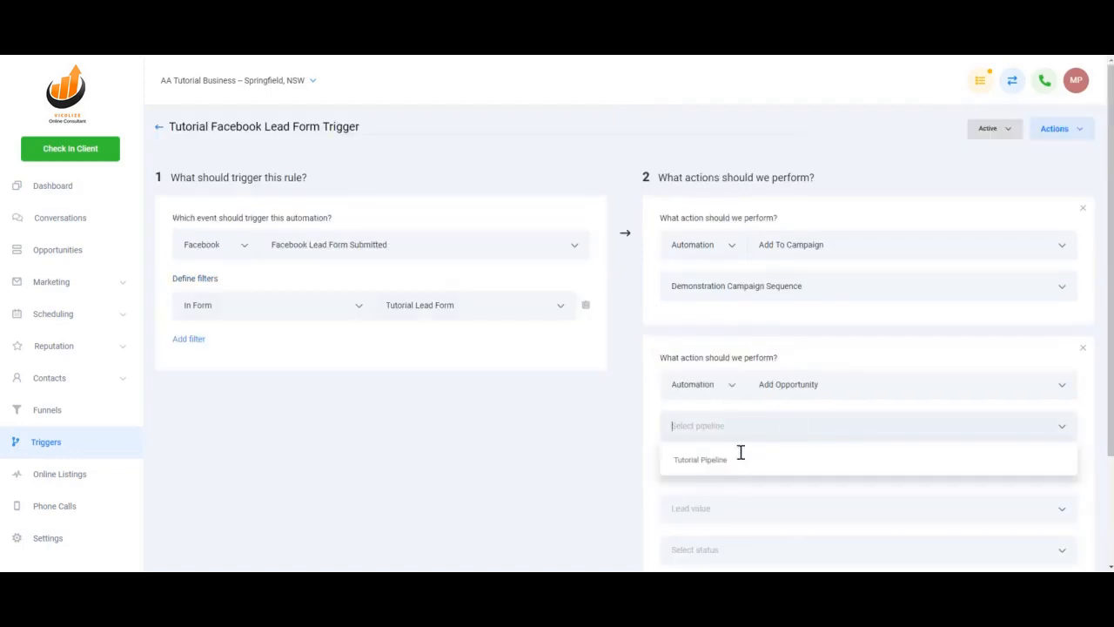
left_click(725, 464)
scroll(731, 464, "down", 1)
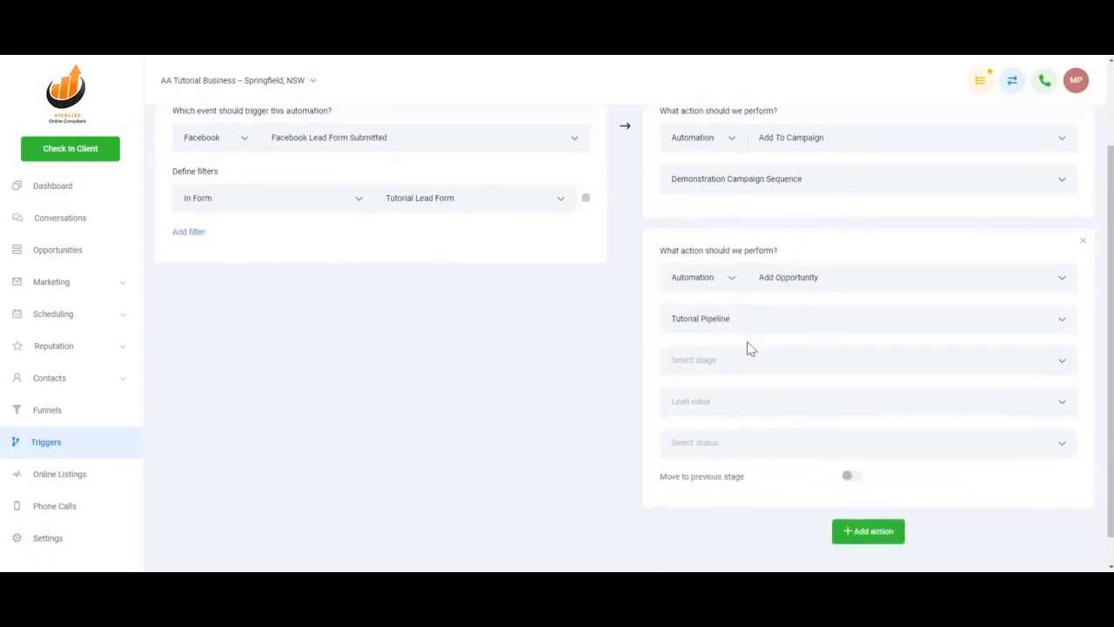
left_click(746, 359)
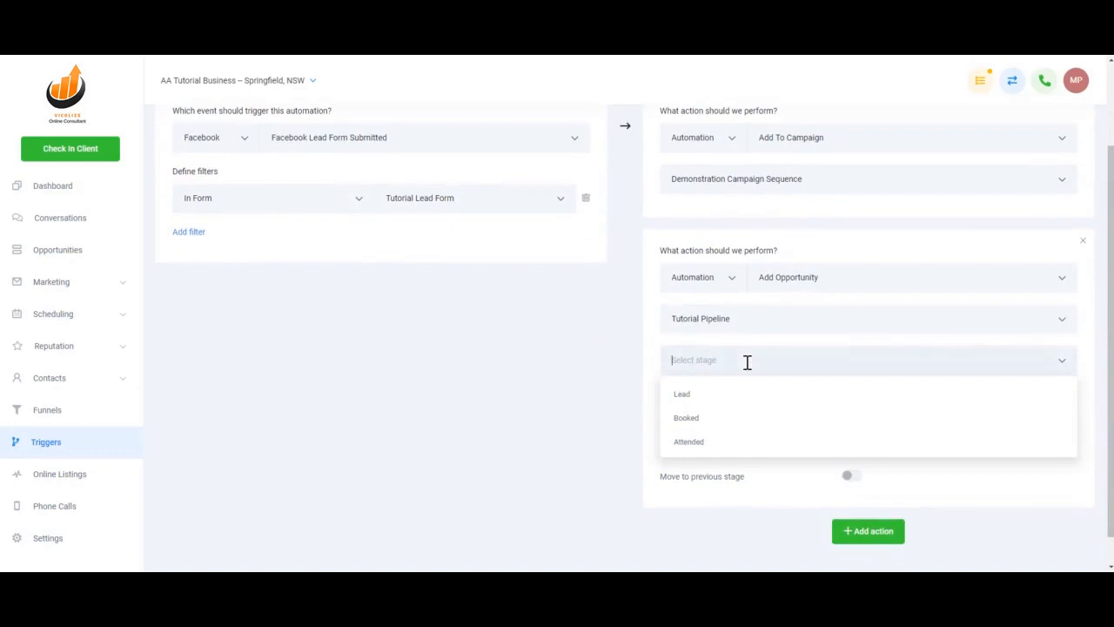
left_click(683, 393)
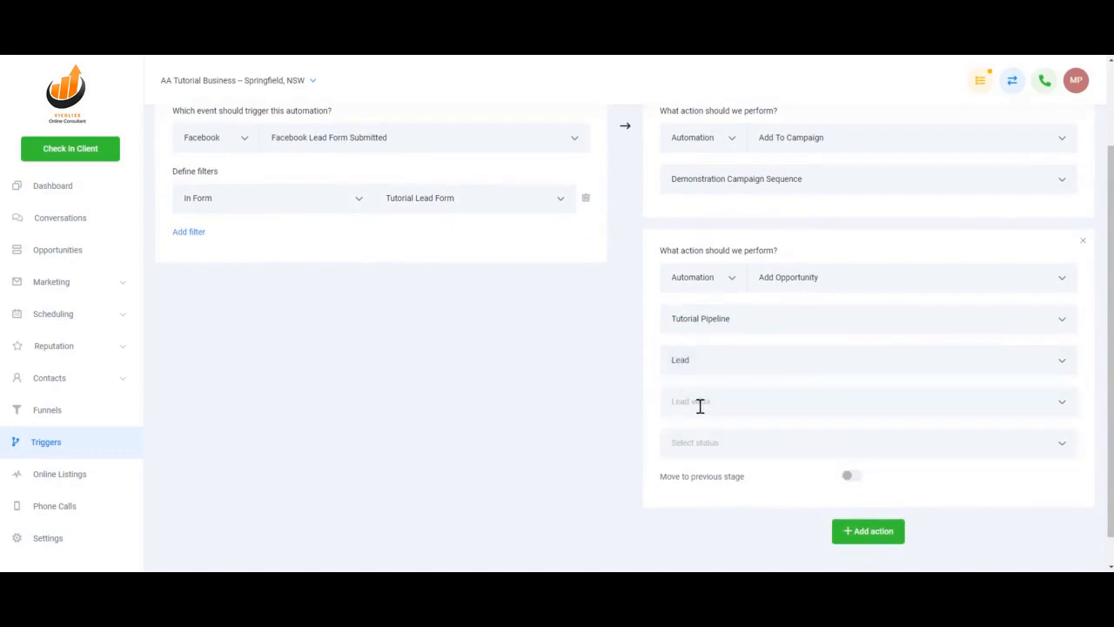
Step: Examine the lead value and status options of the Add Opportunity action and its Move to previous stage setting
left_click(699, 405)
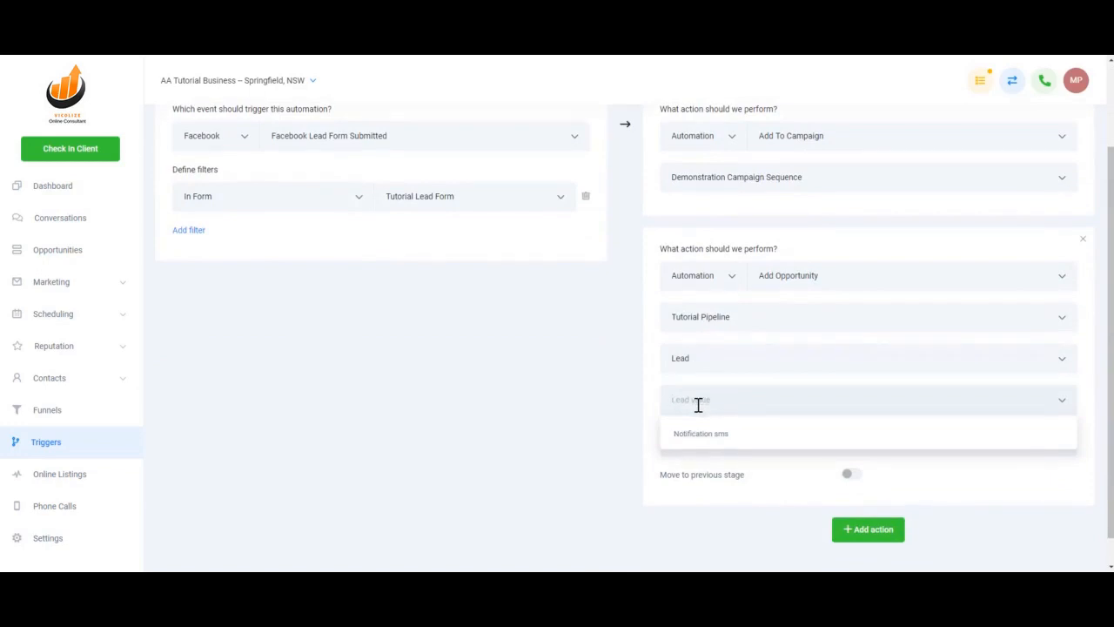
left_click(577, 408)
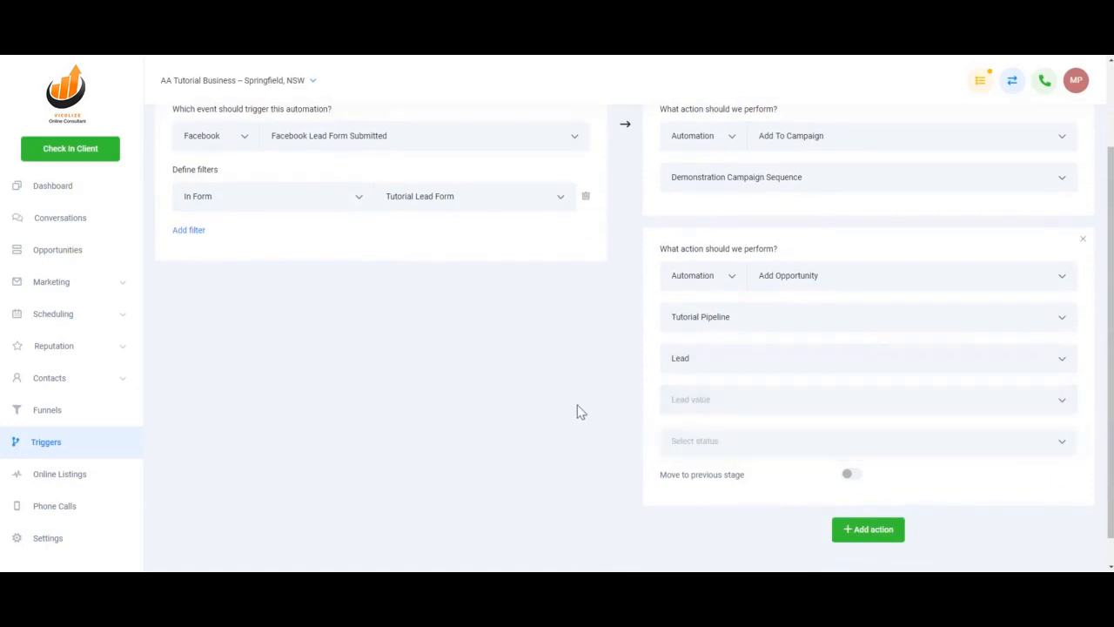
left_click(728, 442)
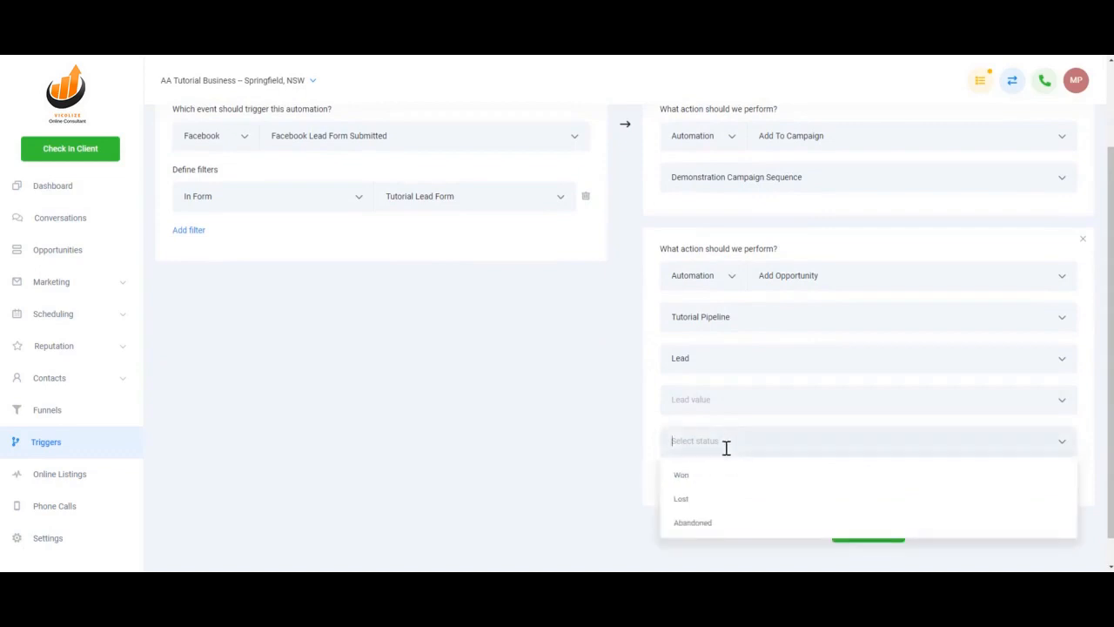
left_click(570, 430)
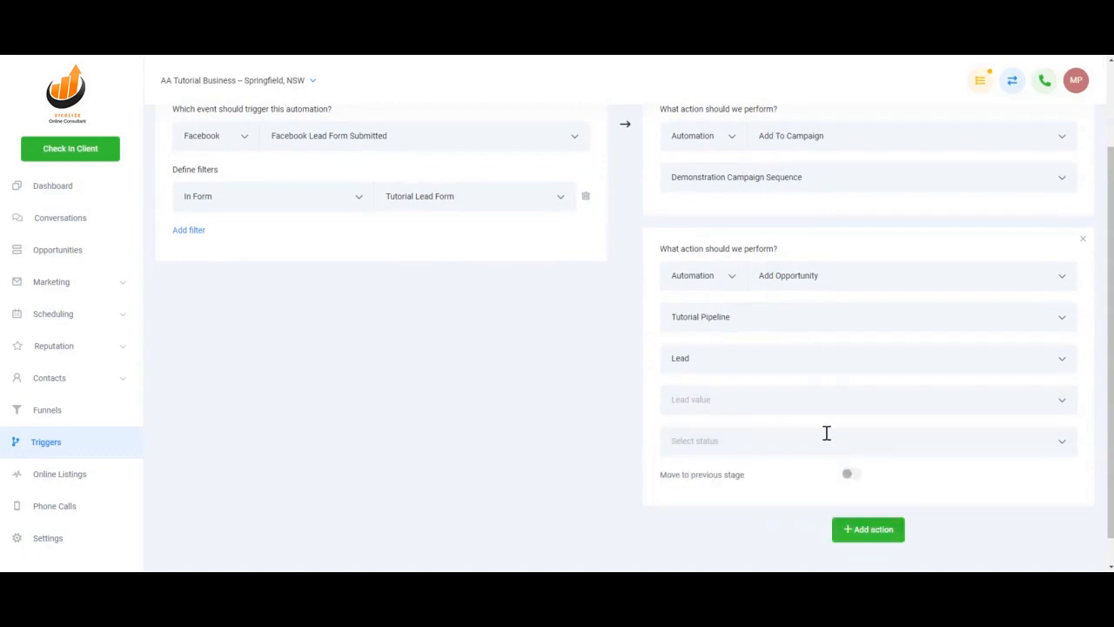
left_click(852, 476)
left_click(852, 476)
scroll(852, 482, "up", 3)
scroll(784, 427, "down", 1)
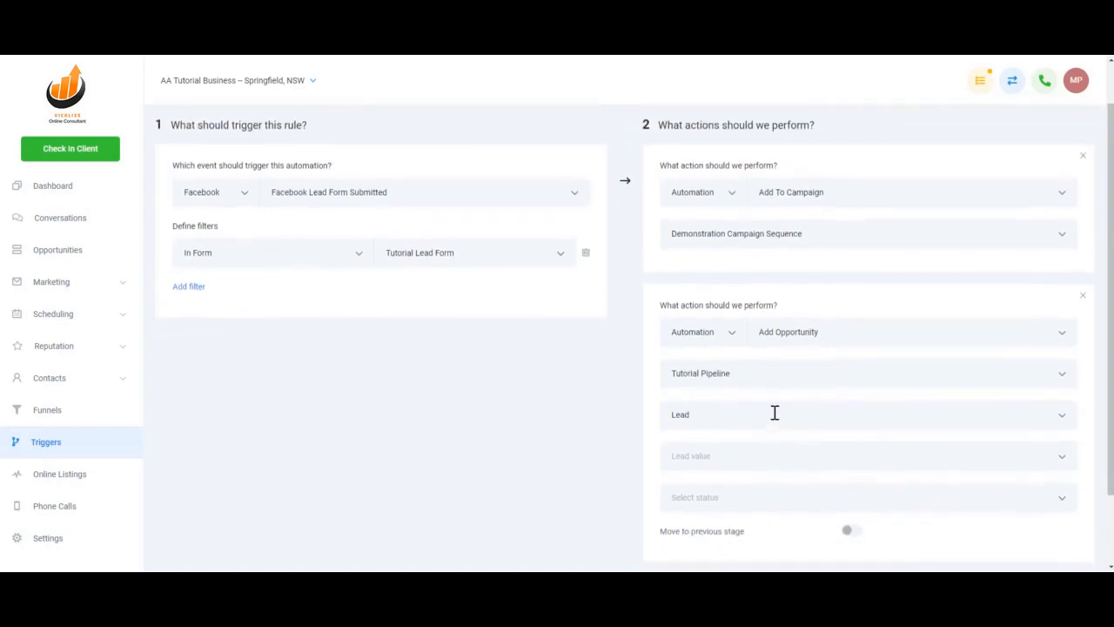
scroll(844, 435, "down", 1)
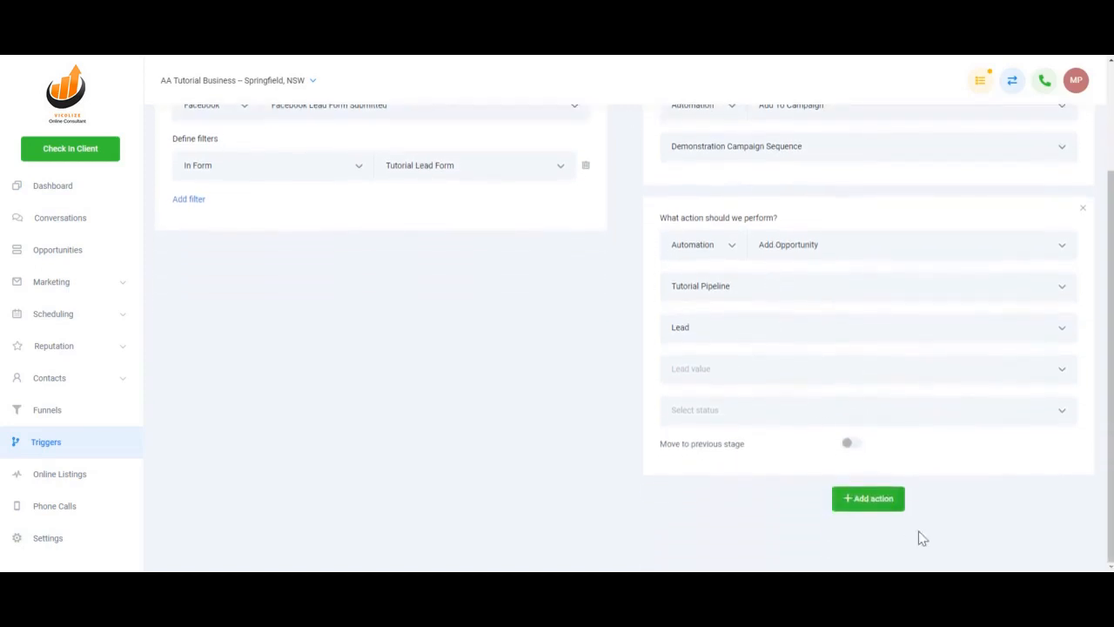
left_click(870, 512)
scroll(840, 439, "down", 1)
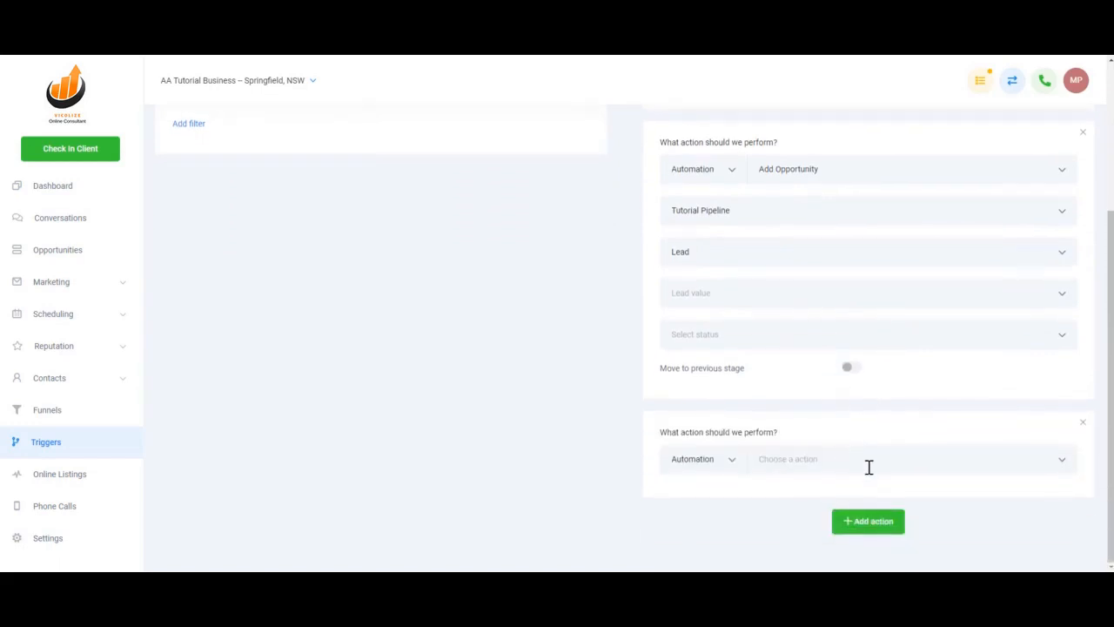
left_click(866, 461)
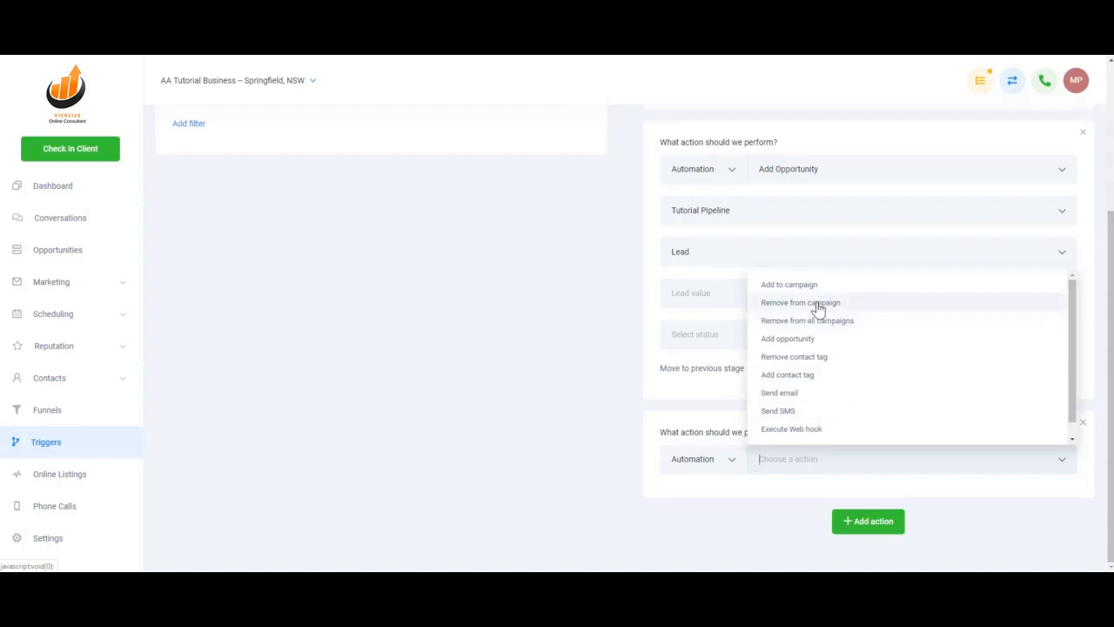
left_click(547, 302)
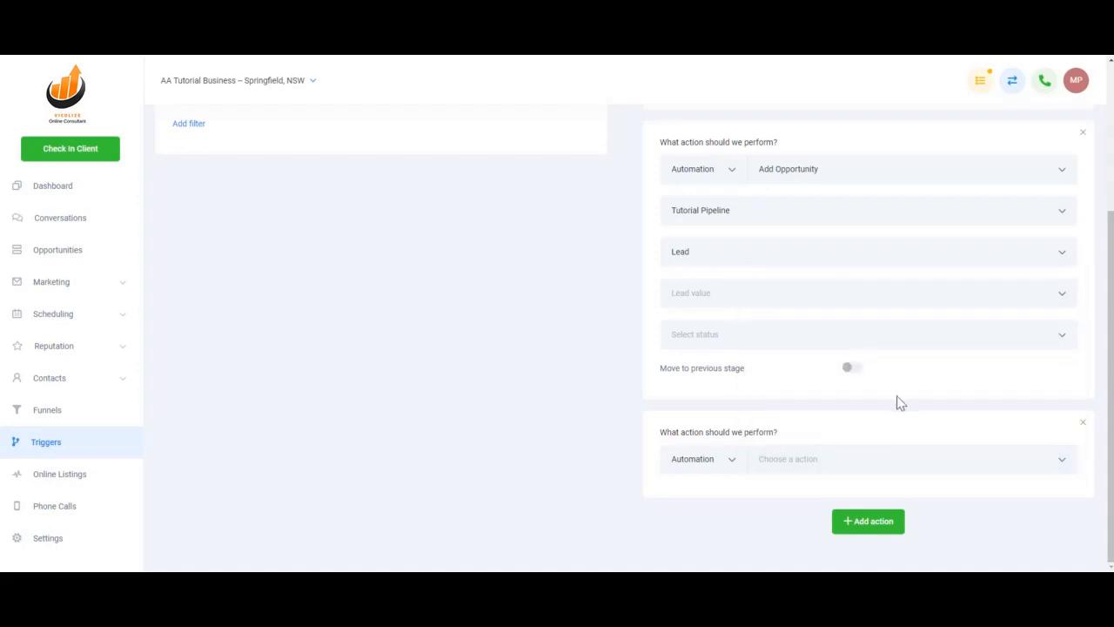
left_click(1083, 422)
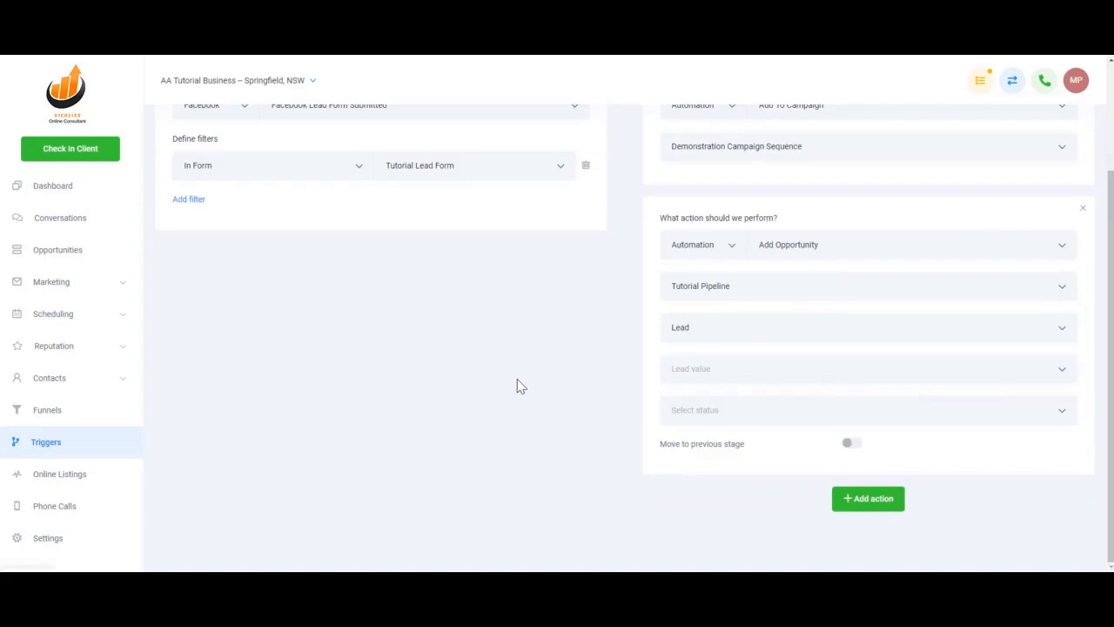
scroll(517, 386, "up", 2)
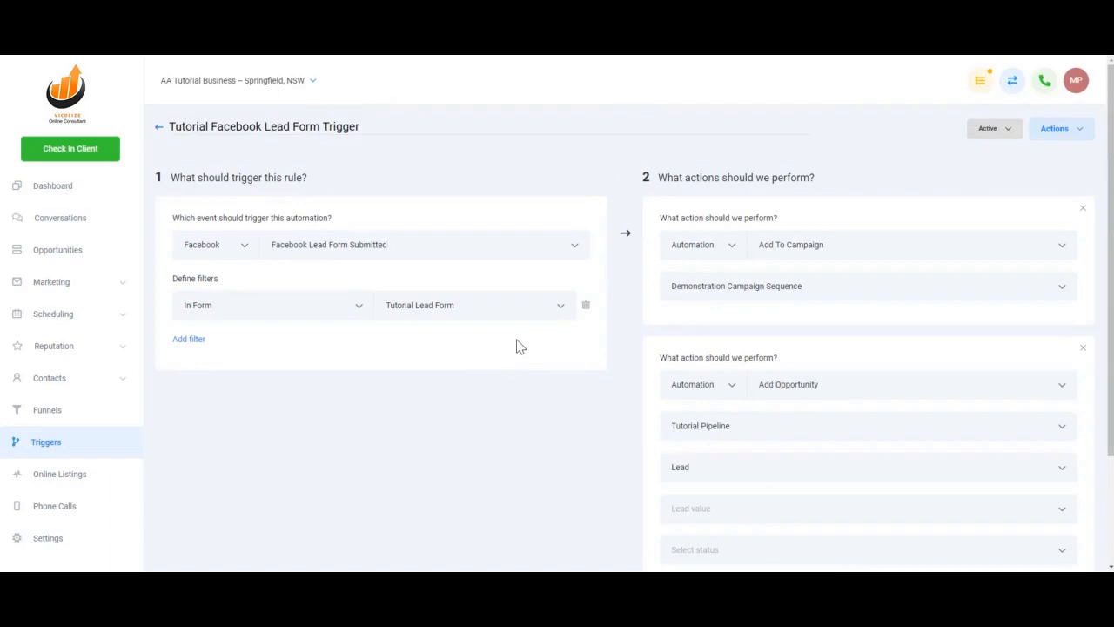
scroll(516, 346, "down", 1)
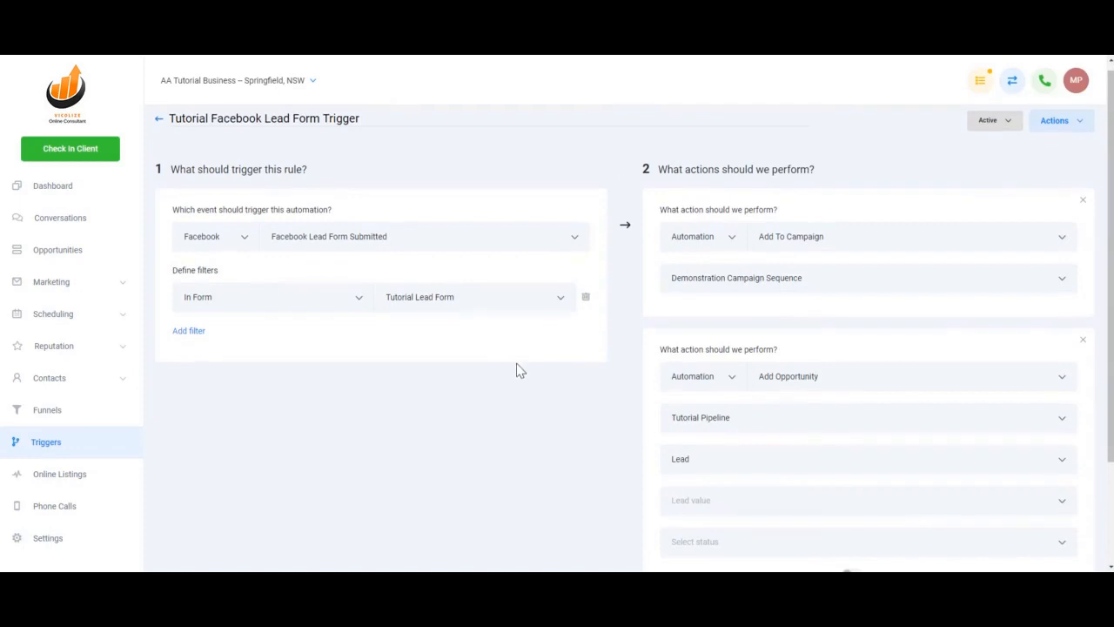
scroll(516, 363, "up", 1)
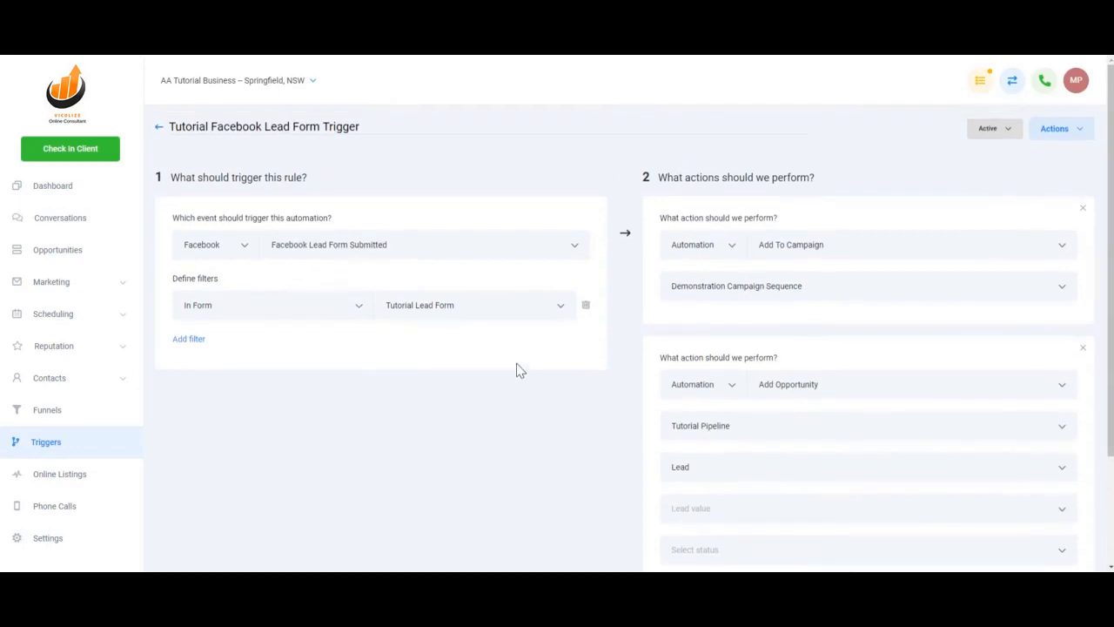